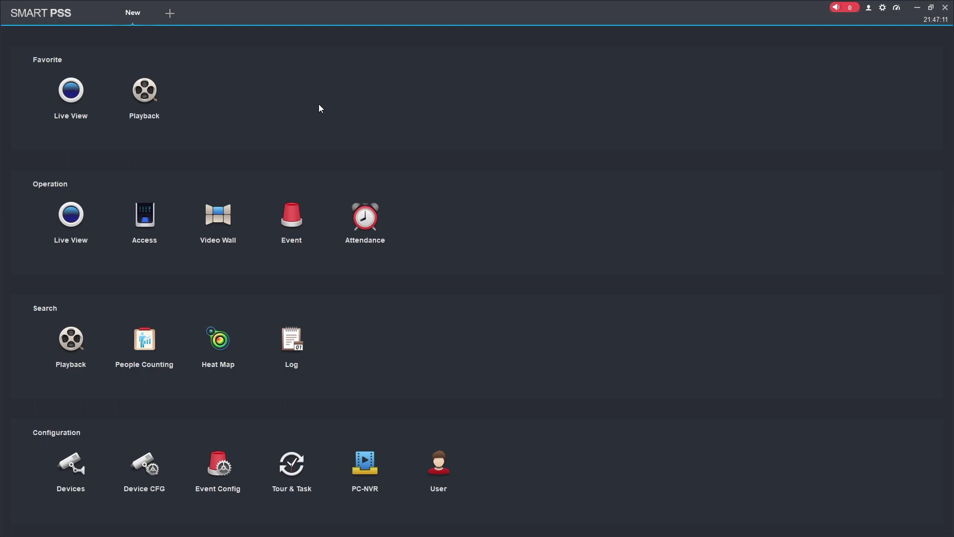
# Open a Live View tab from the Favorite tiles on the SmartPSS home page
pyautogui.click(75, 91)
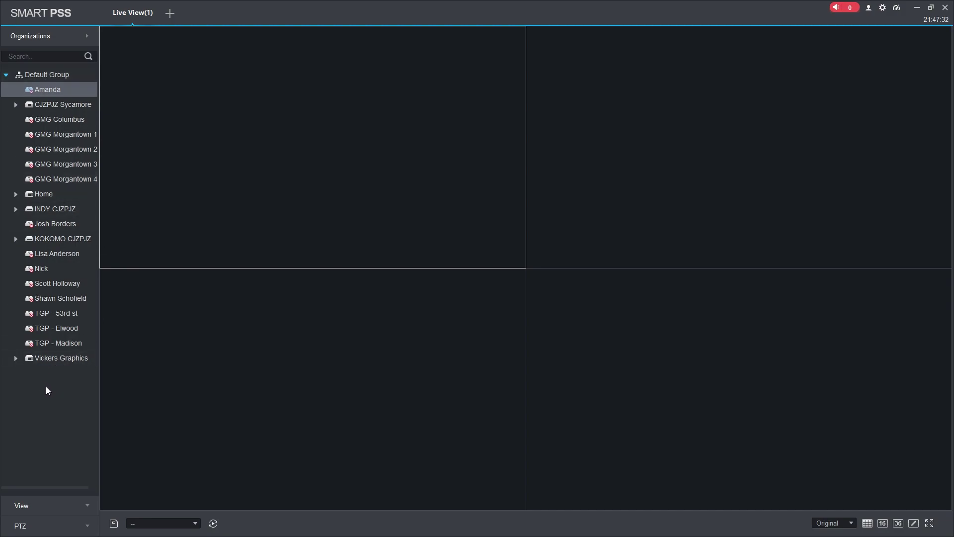
# Expand Vickers Graphics in the device tree and play East_Lot in the first pane
pyautogui.click(53, 359)
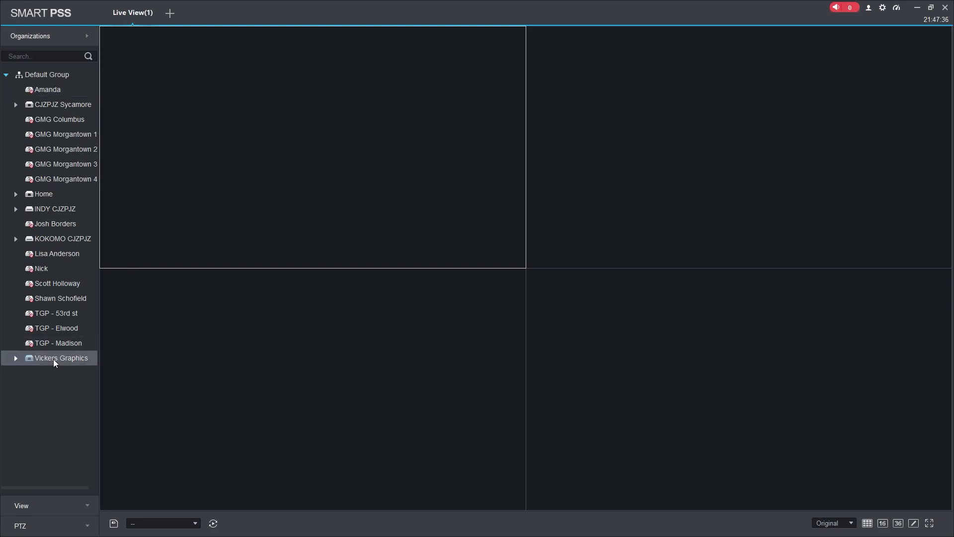
pyautogui.click(16, 359)
pyautogui.scroll(-4, 17, 359)
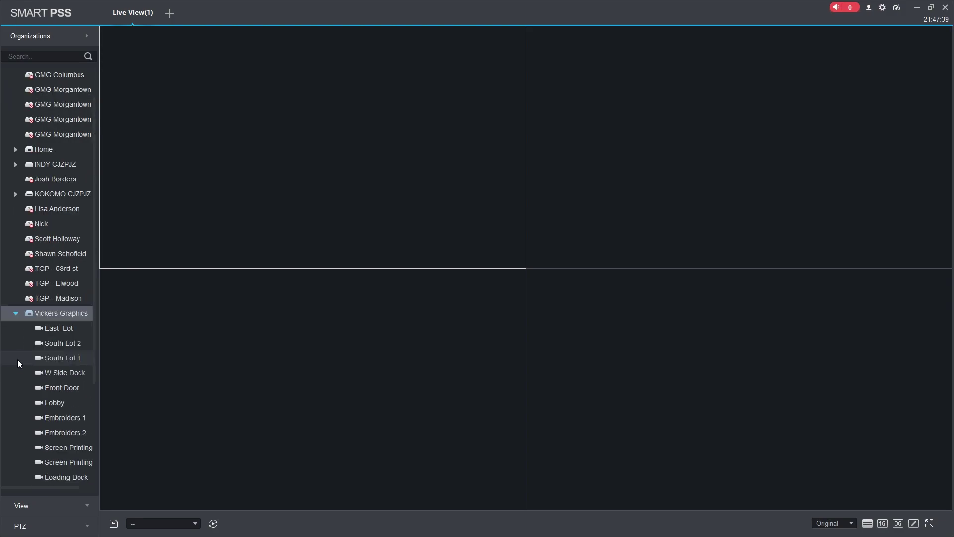
pyautogui.scroll(-1, 29, 299)
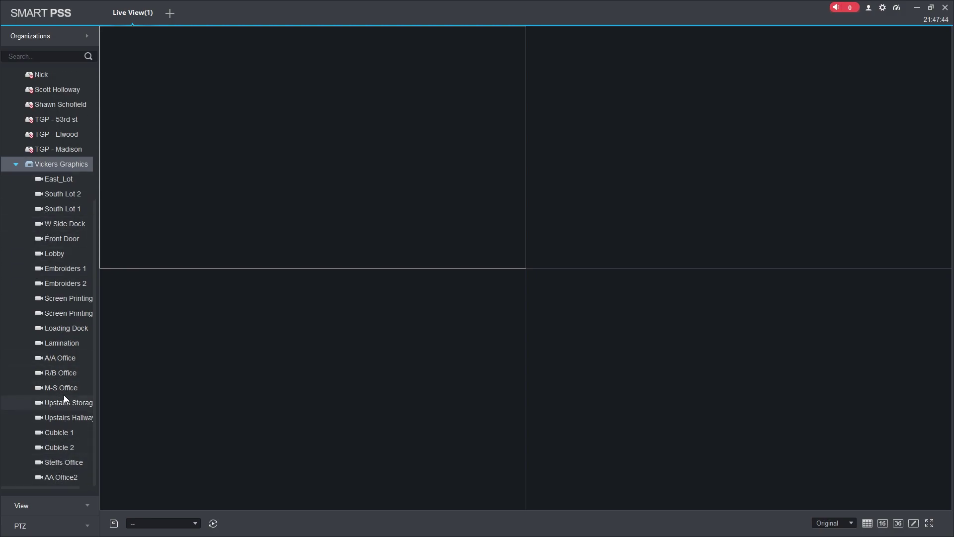
pyautogui.doubleClick(64, 180)
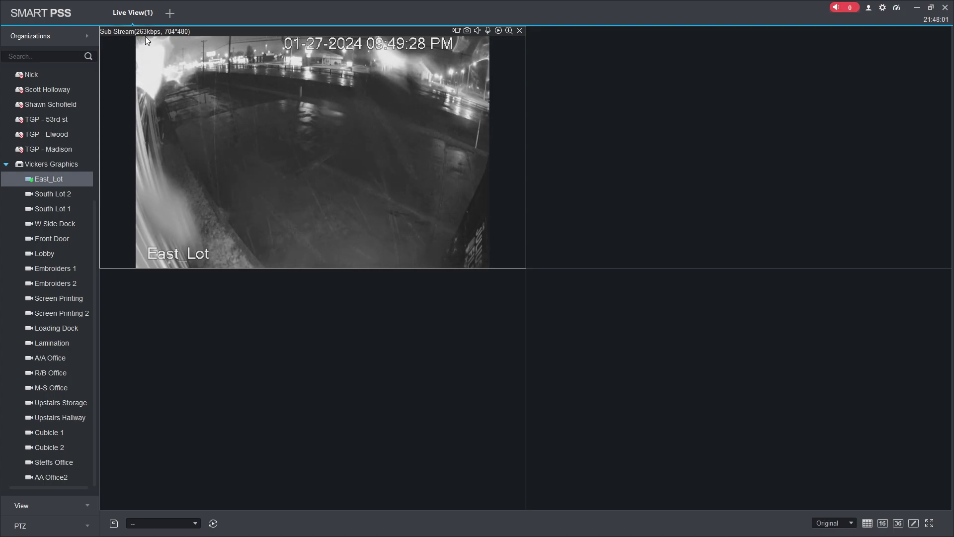
# Switch East_Lot to Main Stream and maximize it to fill the view area
pyautogui.rightClick(185, 128)
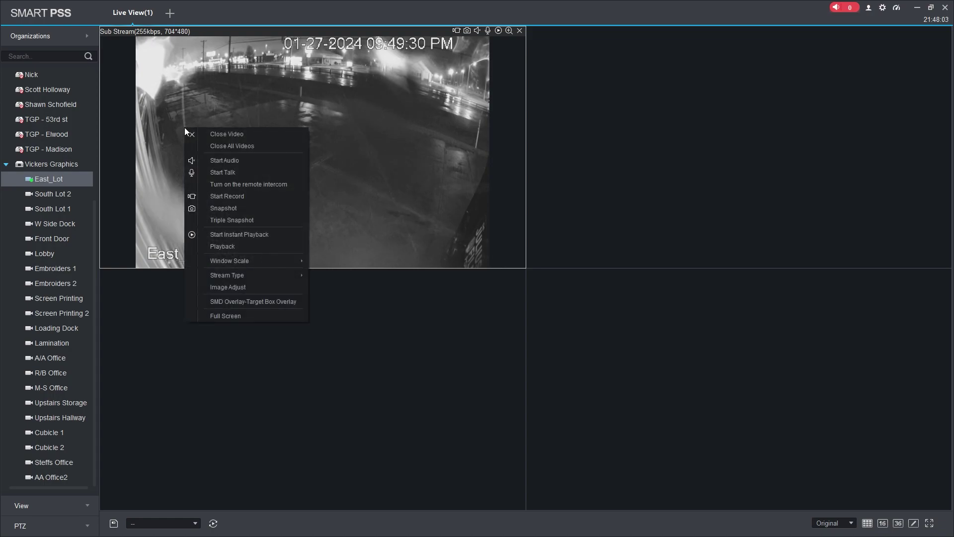
pyautogui.moveTo(237, 277)
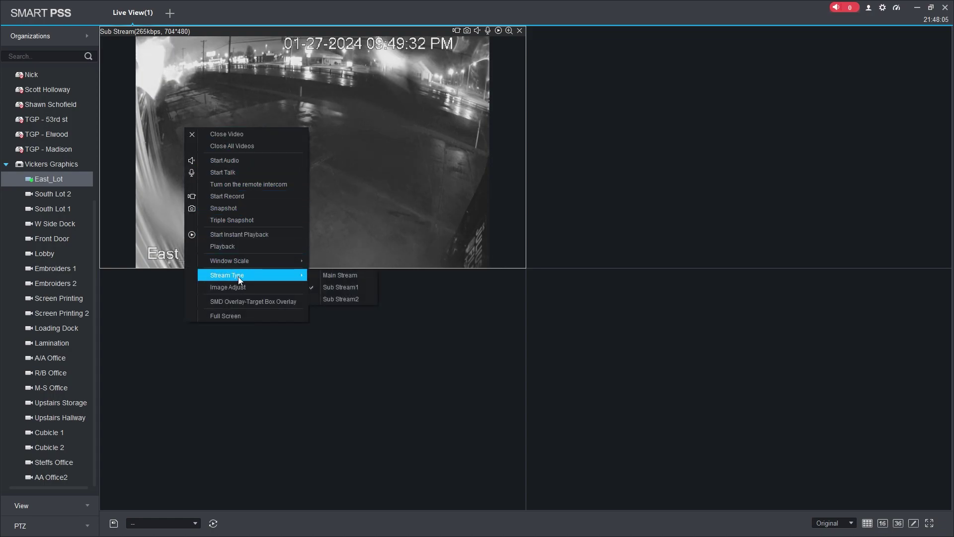
pyautogui.click(331, 276)
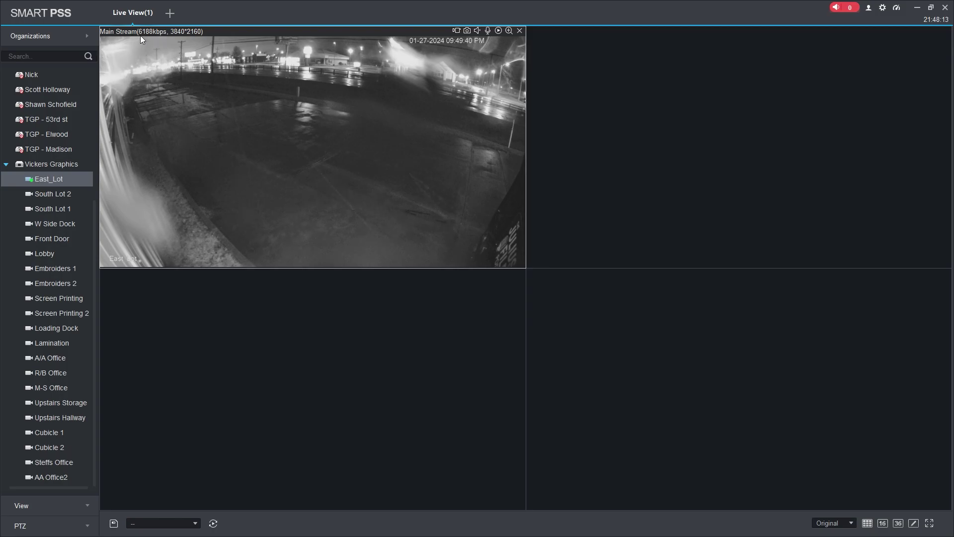
pyautogui.doubleClick(207, 87)
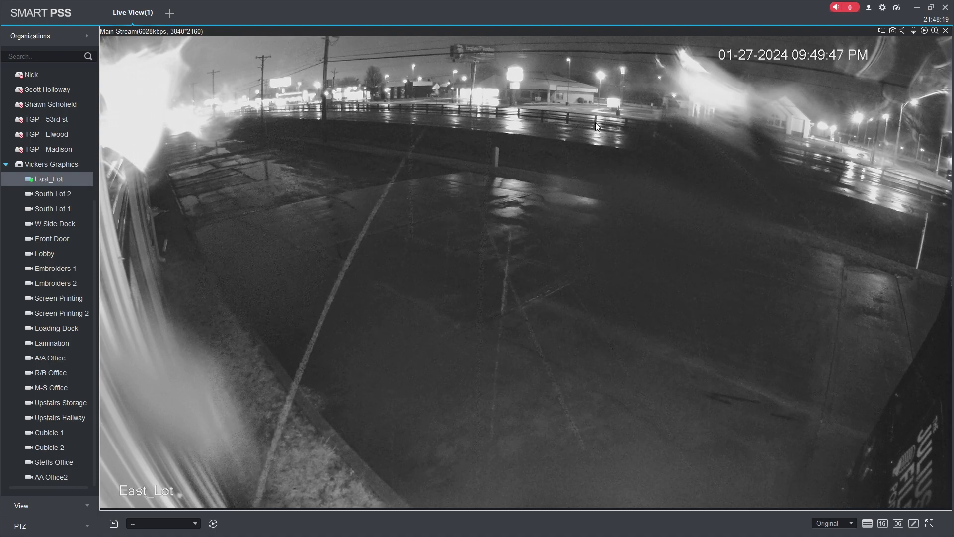
# Try East_Lot on Sub Stream1, then switch it back to Main Stream
pyautogui.rightClick(465, 186)
pyautogui.moveTo(506, 344)
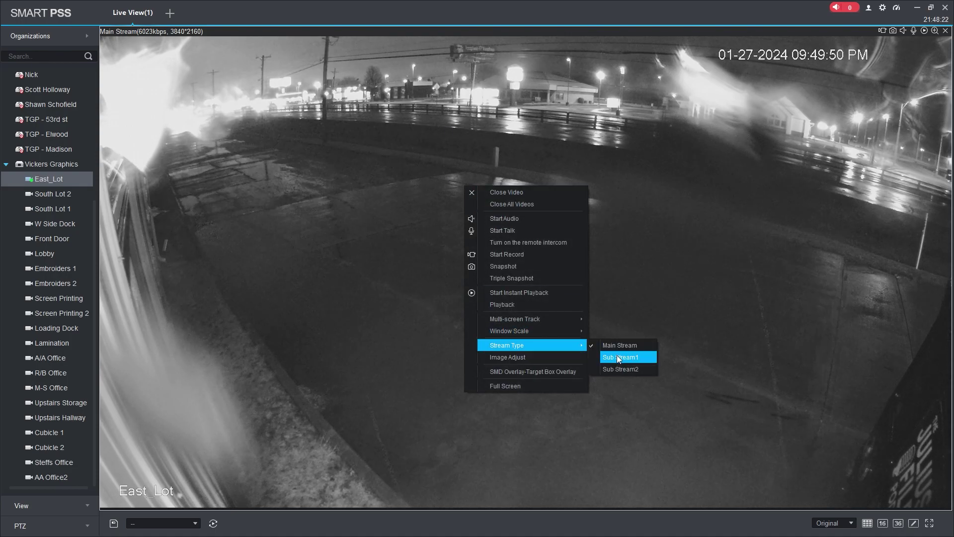
pyautogui.click(618, 356)
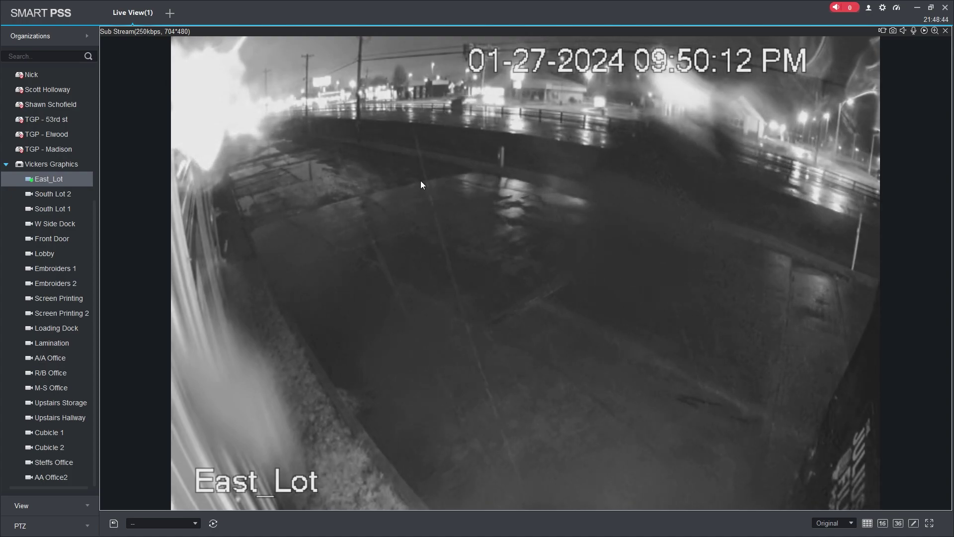
pyautogui.rightClick(410, 194)
pyautogui.moveTo(494, 338)
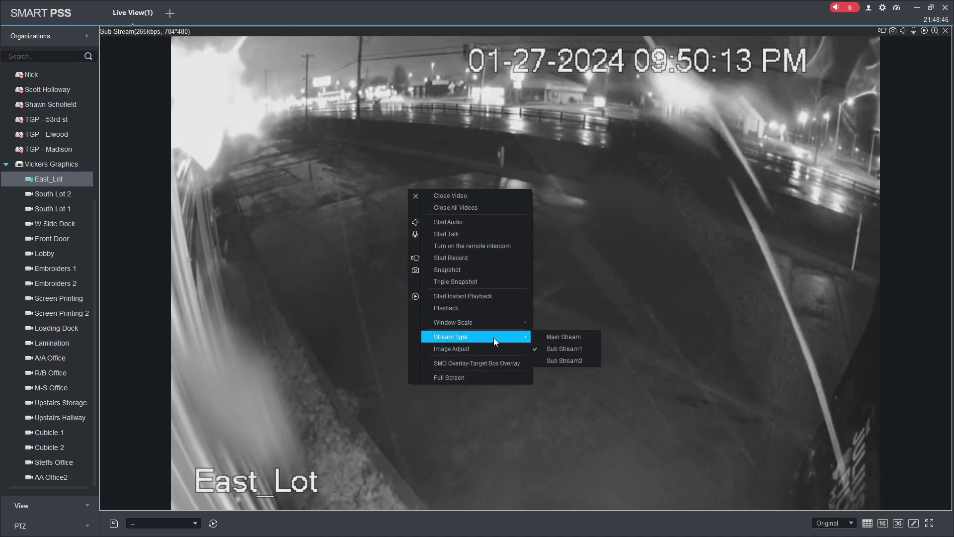
pyautogui.click(559, 335)
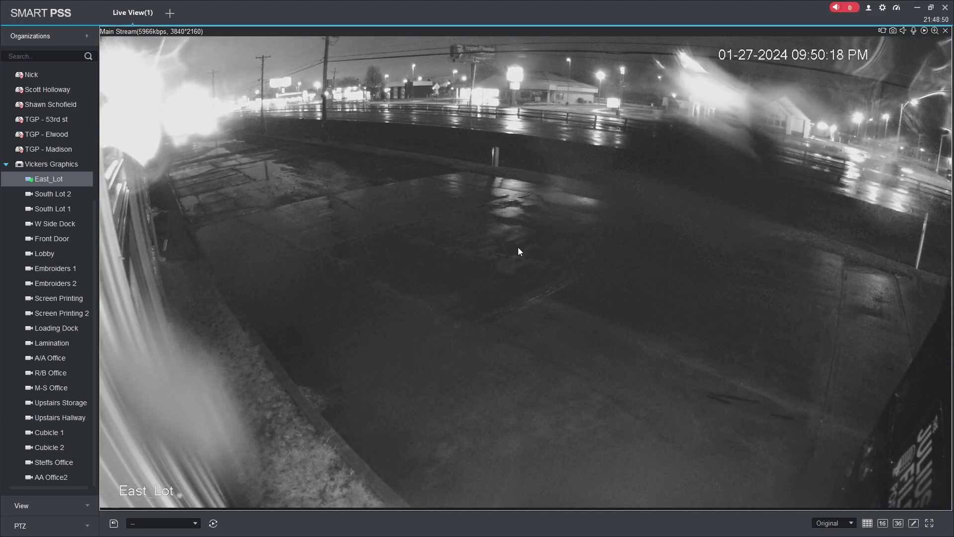
# Restore the four-pane grid and close all open video feeds
pyautogui.doubleClick(518, 251)
pyautogui.rightClick(239, 169)
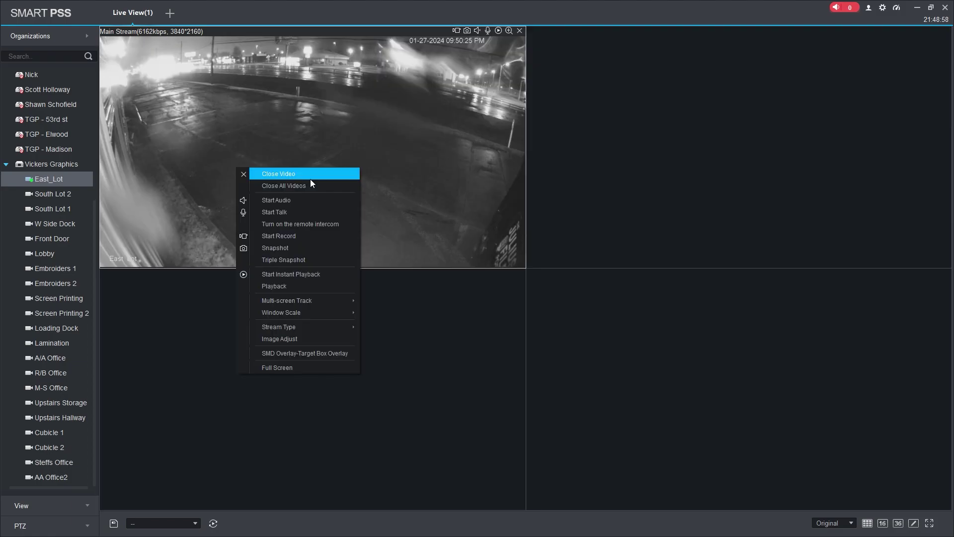
pyautogui.click(308, 187)
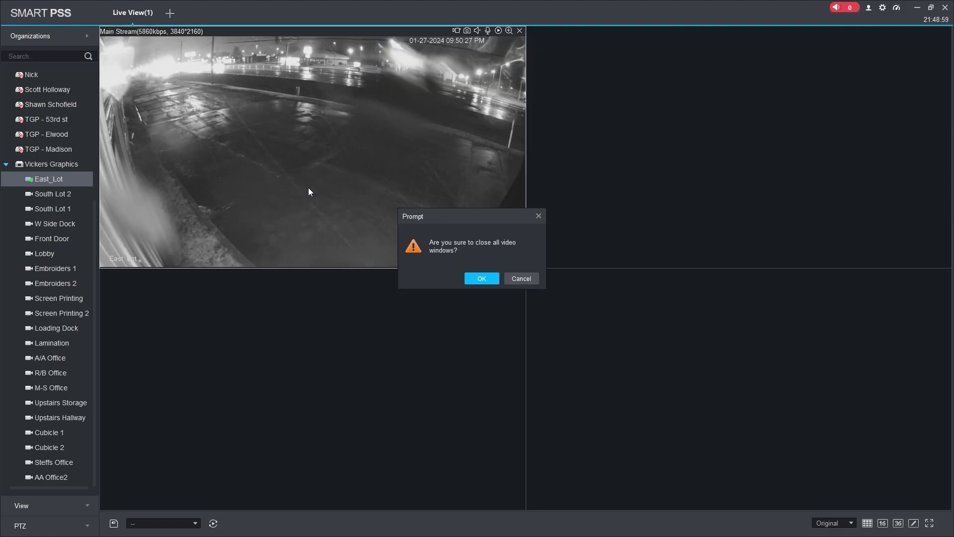
pyautogui.click(472, 279)
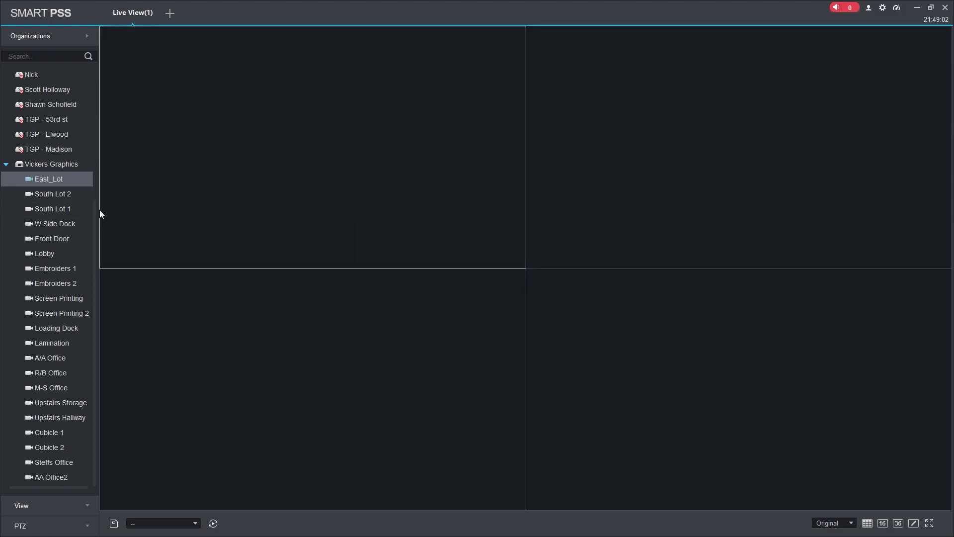
# Play all Vickers Graphics cameras and page through pages 2, 6 and 5 back to page 1
pyautogui.doubleClick(52, 168)
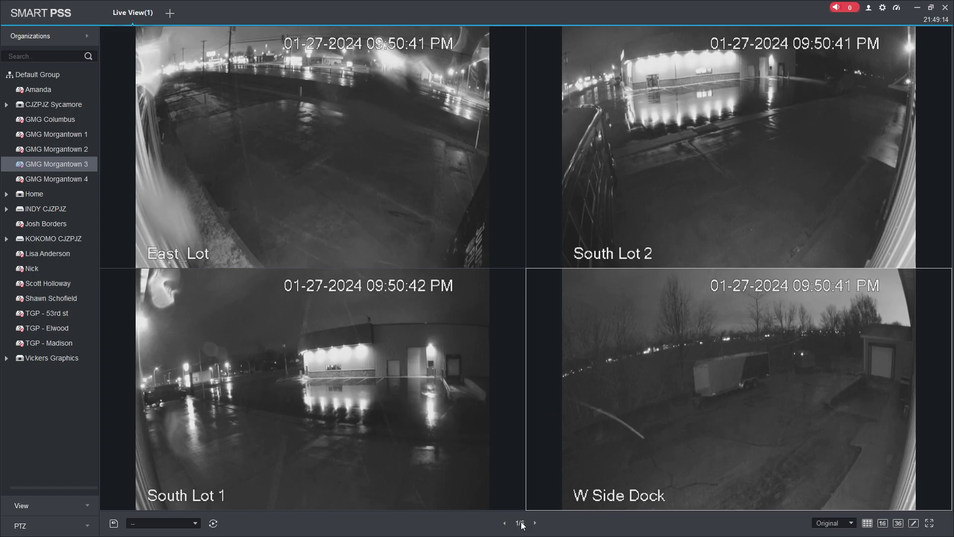
pyautogui.moveTo(520, 523)
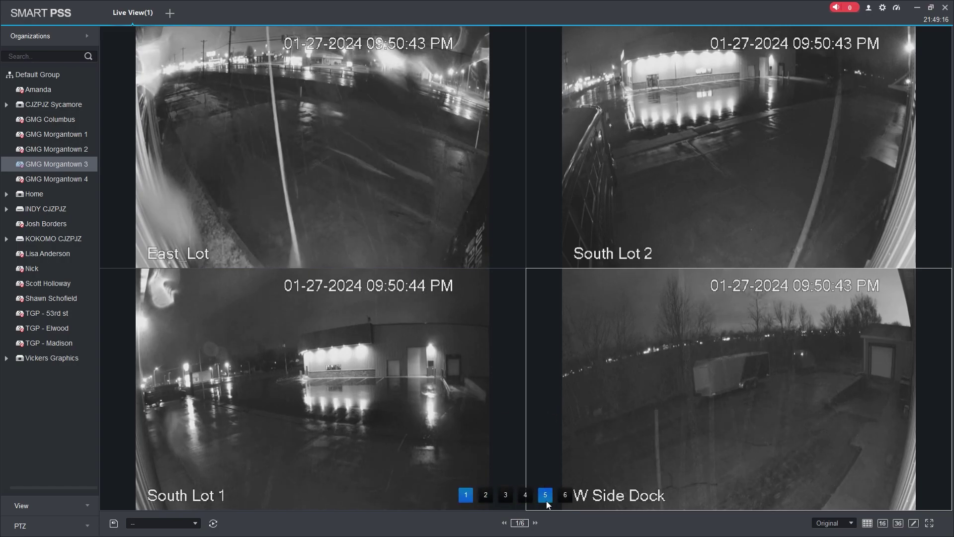
pyautogui.click(486, 496)
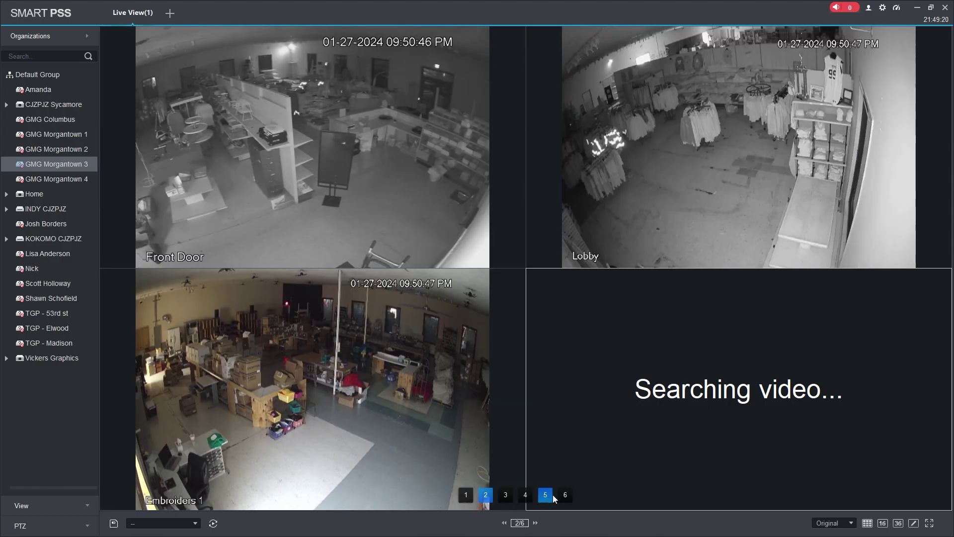
pyautogui.click(565, 495)
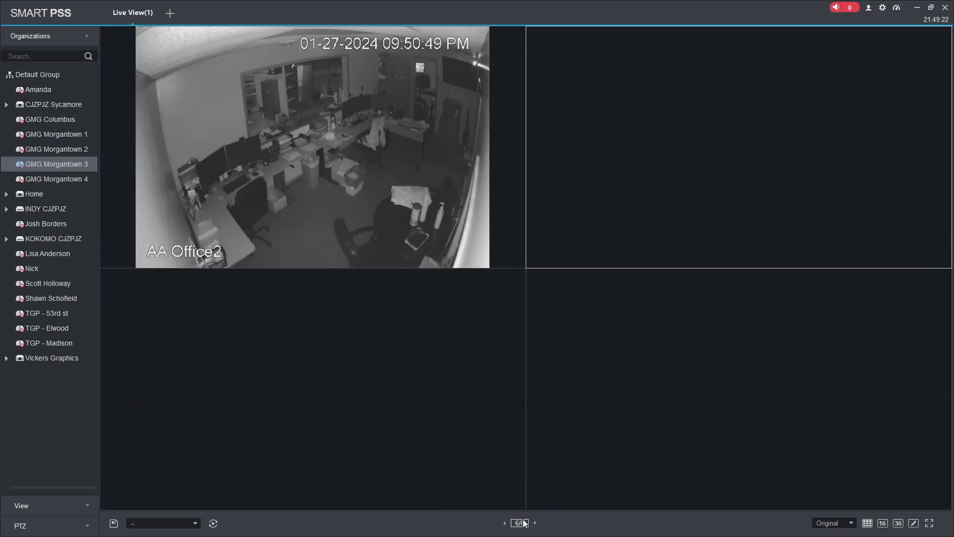
pyautogui.click(545, 495)
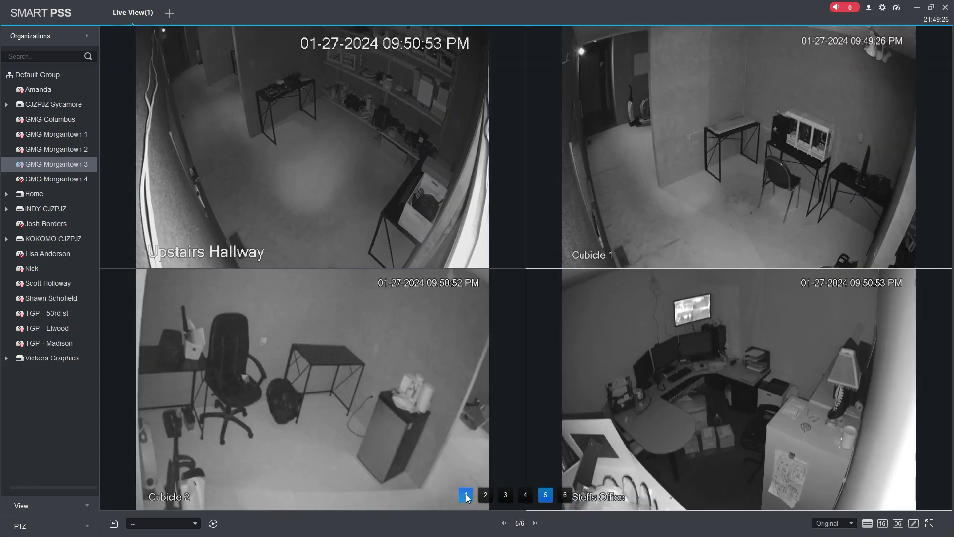
pyautogui.click(472, 496)
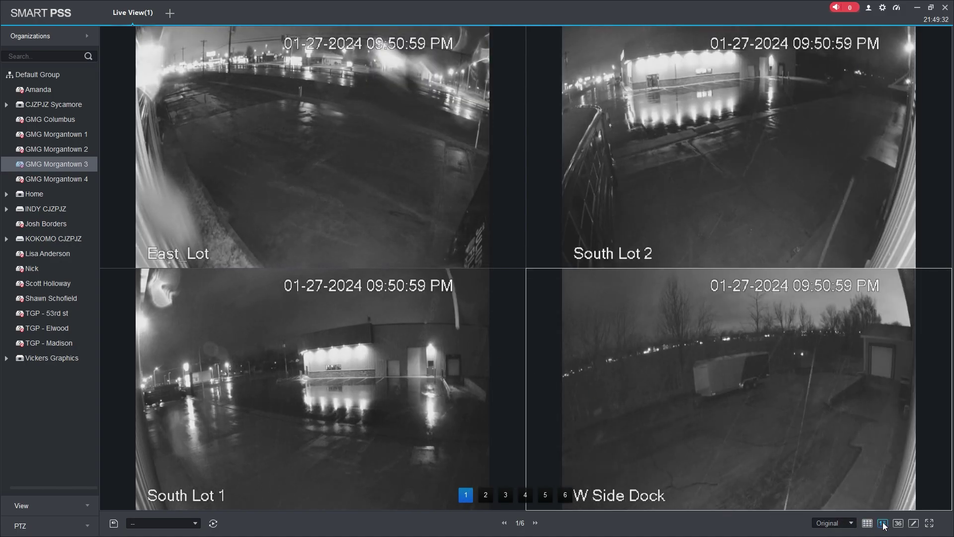
# Try the 9, 16 and 36 split layouts, then apply the custom split with a large centre pane
pyautogui.click(868, 525)
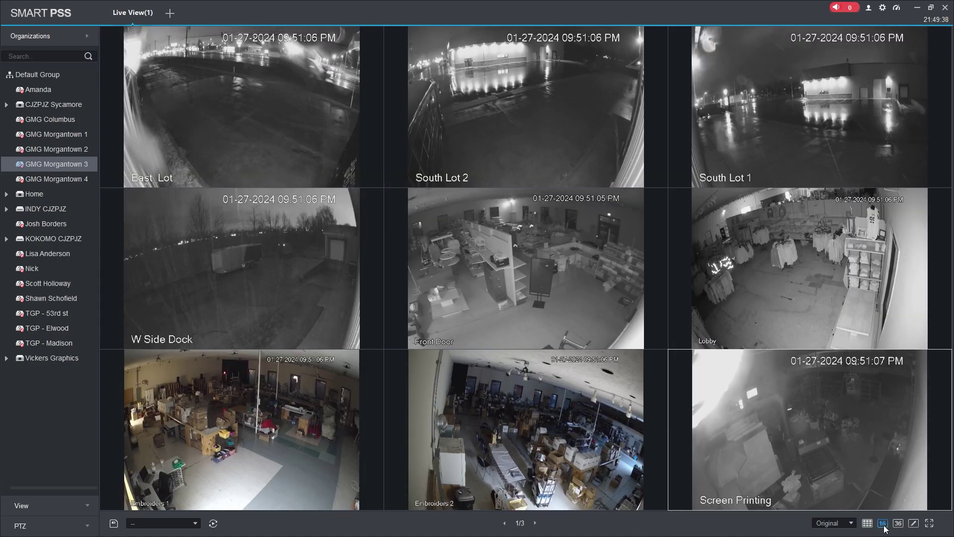
pyautogui.click(883, 525)
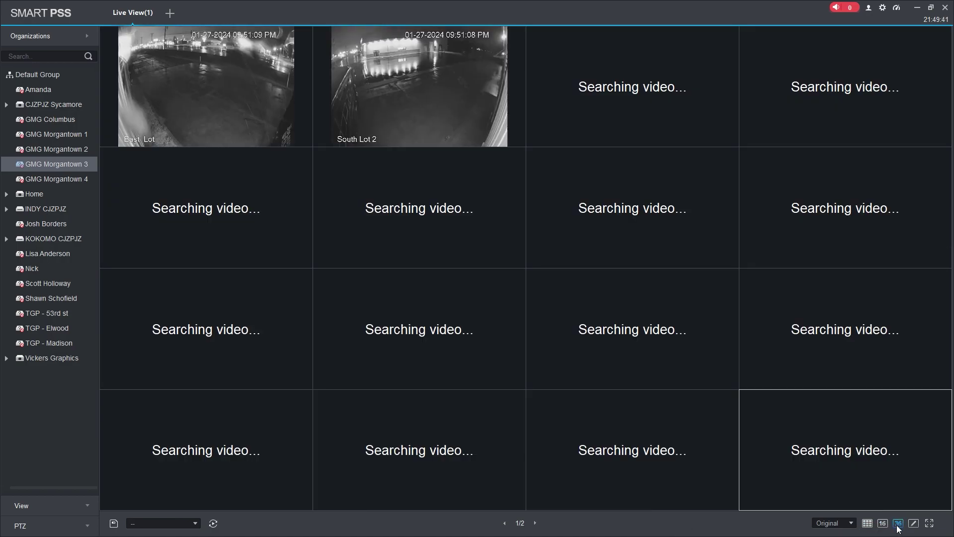
pyautogui.click(899, 526)
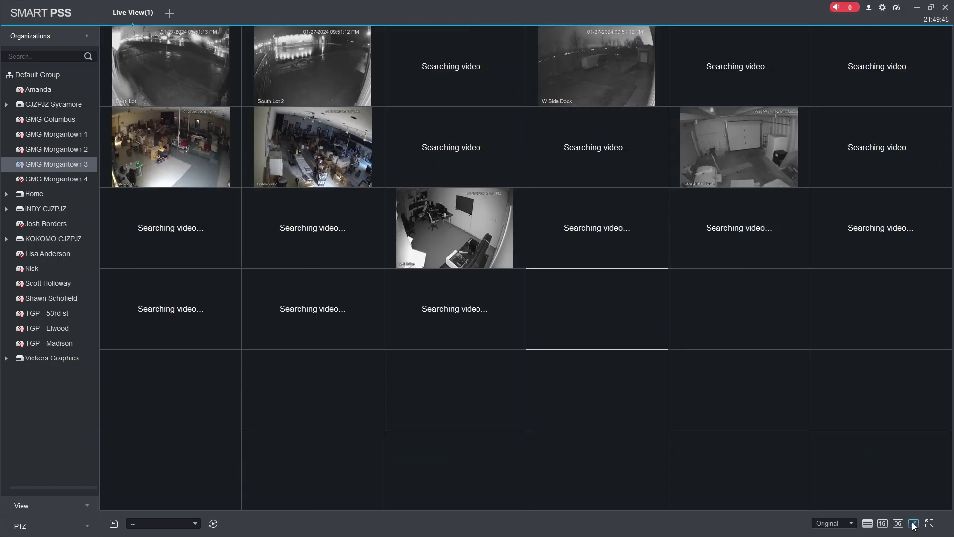
pyautogui.click(913, 525)
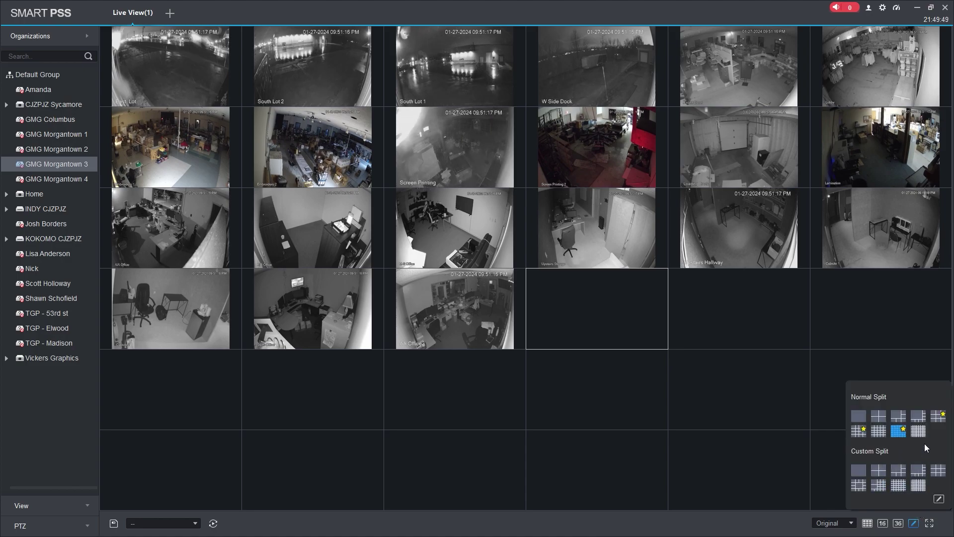
pyautogui.click(859, 486)
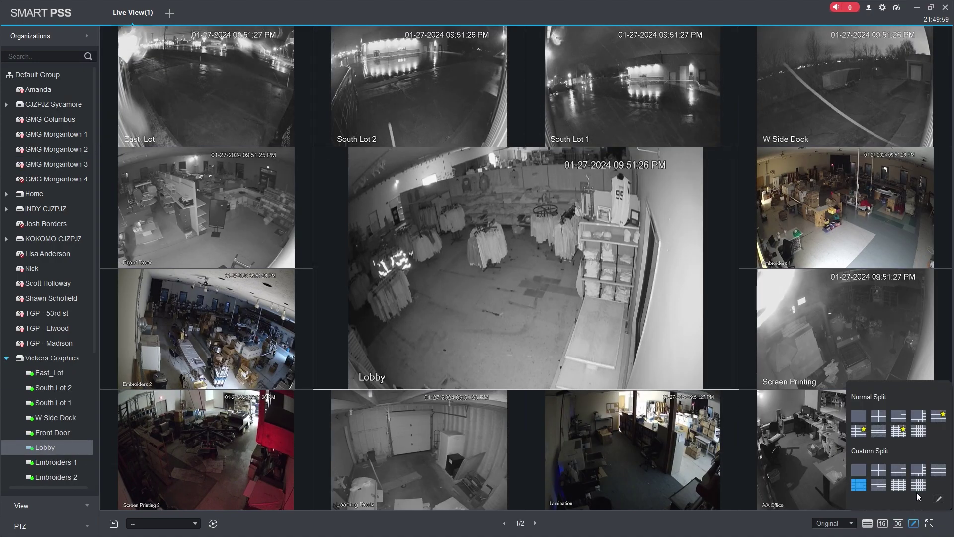
# Design a custom 4x4 layout merging the top-left 2x2 cells into one pane and apply it
pyautogui.click(939, 498)
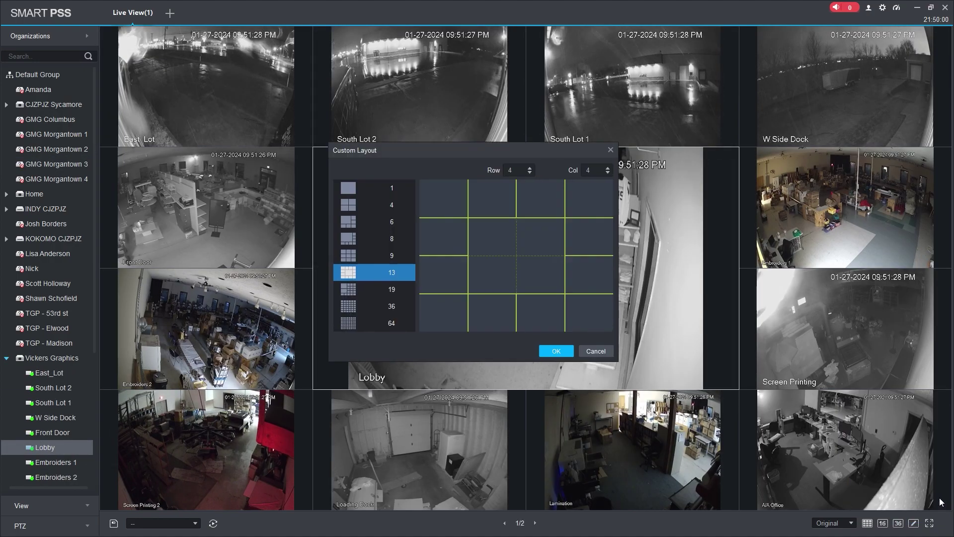
pyautogui.click(522, 256)
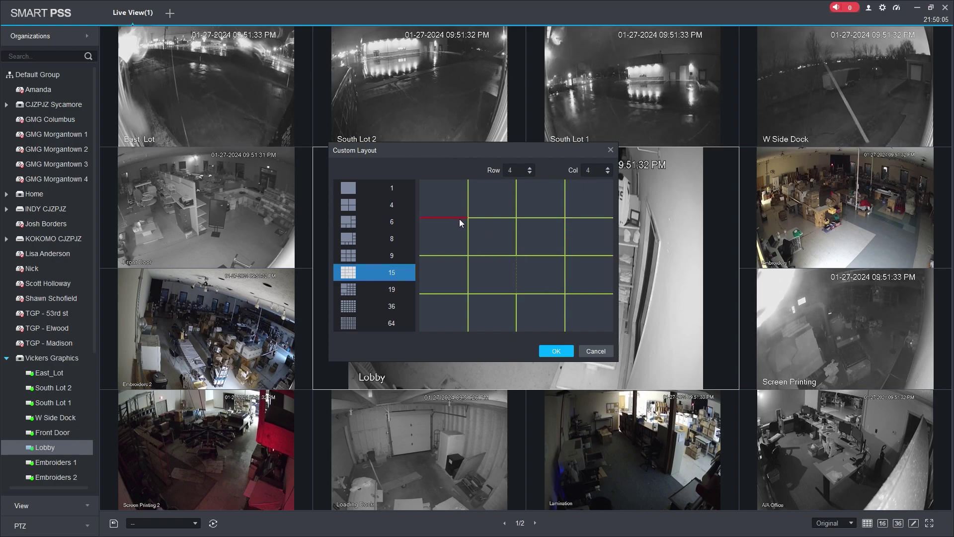
pyautogui.click(518, 272)
pyautogui.click(469, 211)
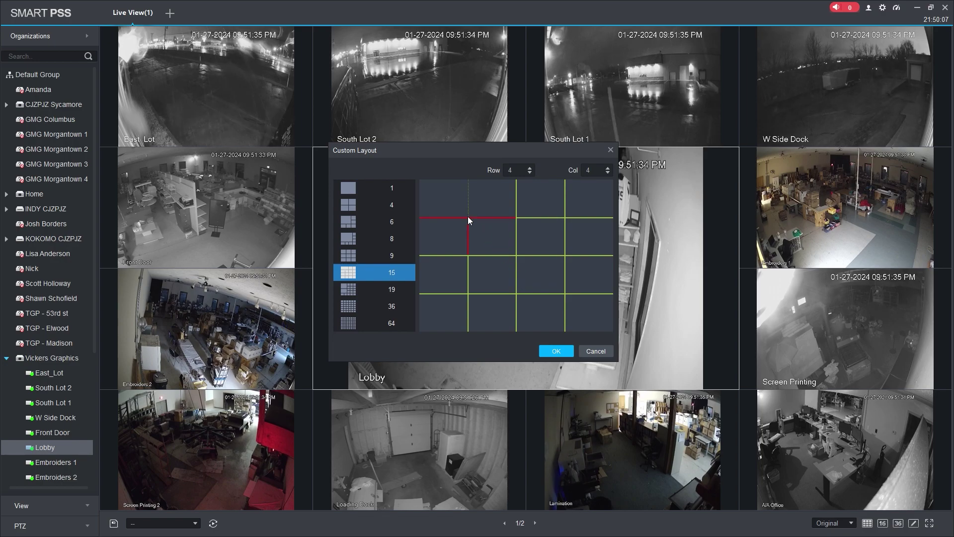
pyautogui.click(471, 217)
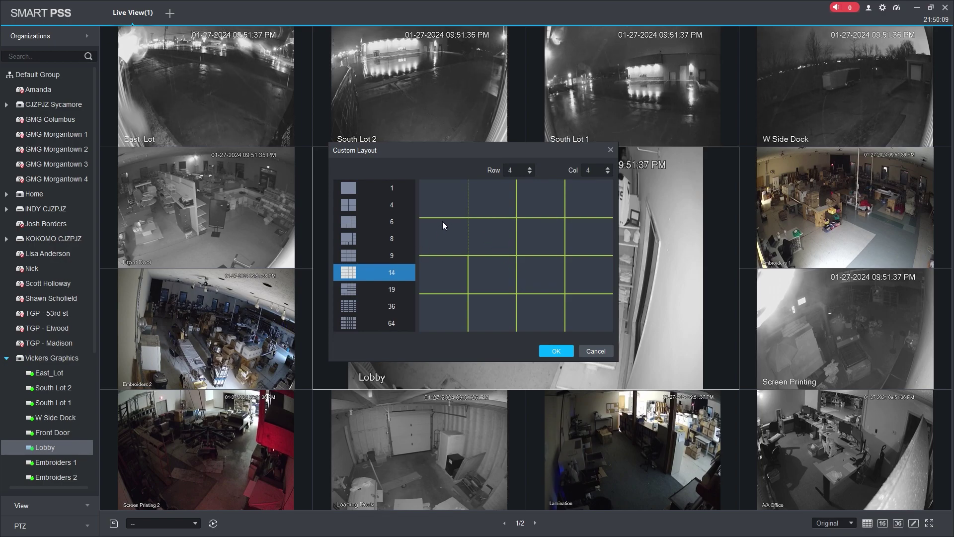
pyautogui.click(446, 217)
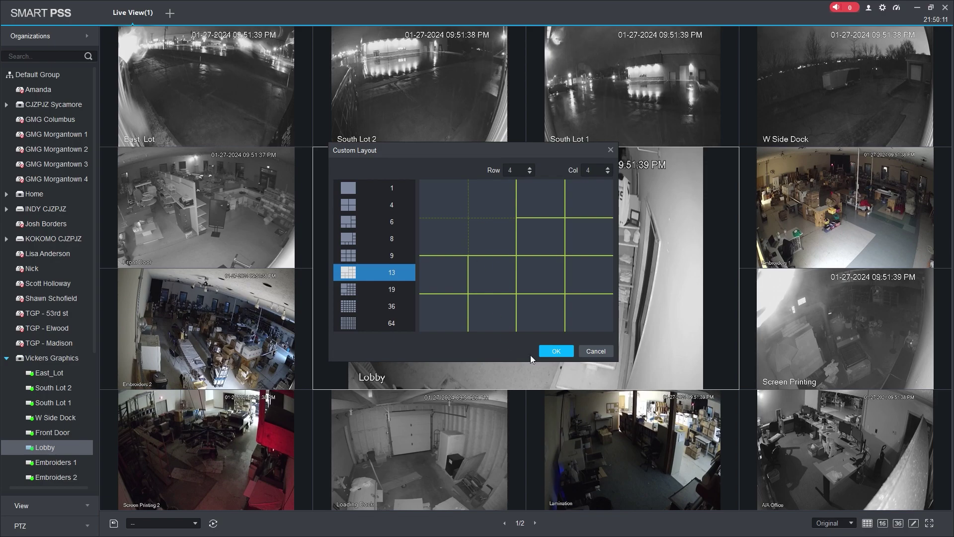
pyautogui.click(556, 351)
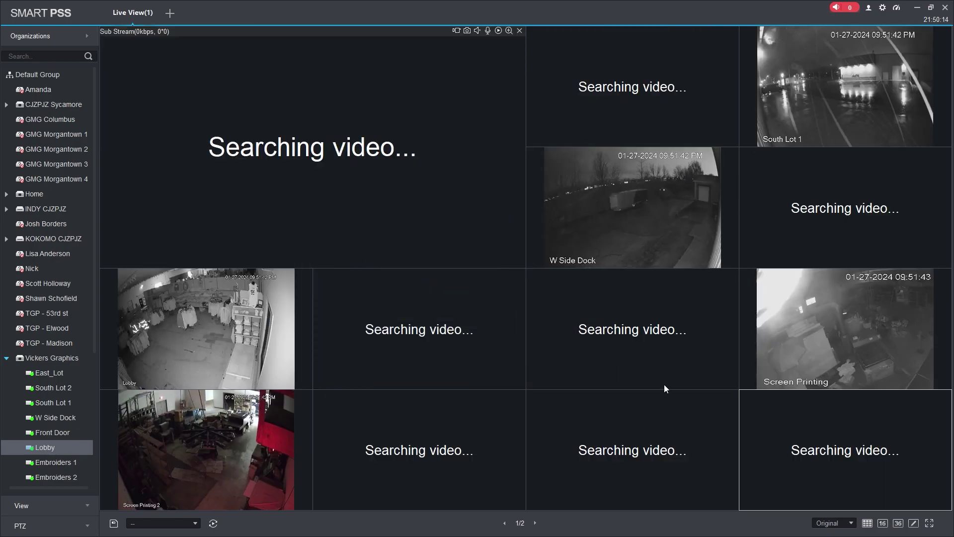
# Load M-S Office into the large pane and East_Lot, Front Door, South Lot 1 into surrounding panes
pyautogui.scroll(-4, 59, 199)
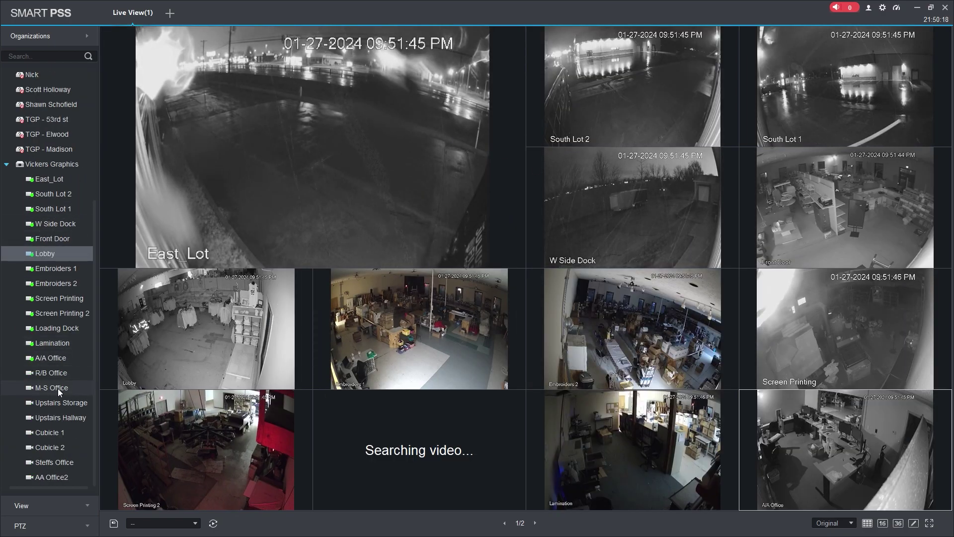
pyautogui.doubleClick(70, 193)
pyautogui.doubleClick(56, 179)
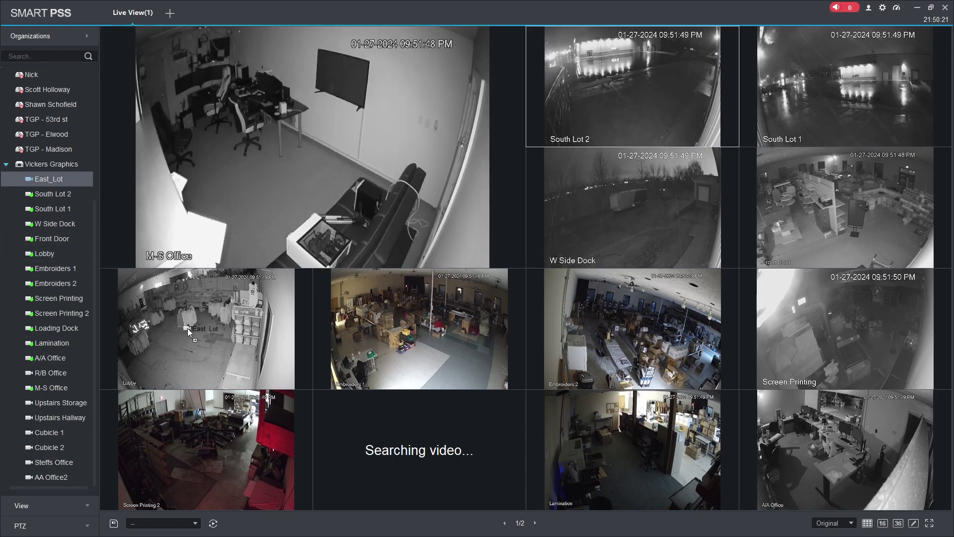
pyautogui.doubleClick(75, 239)
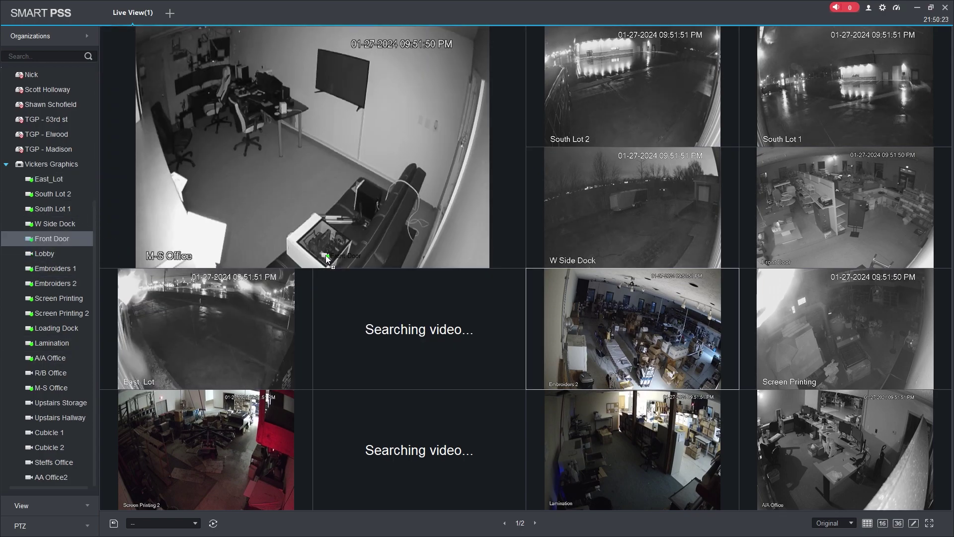
pyautogui.doubleClick(69, 209)
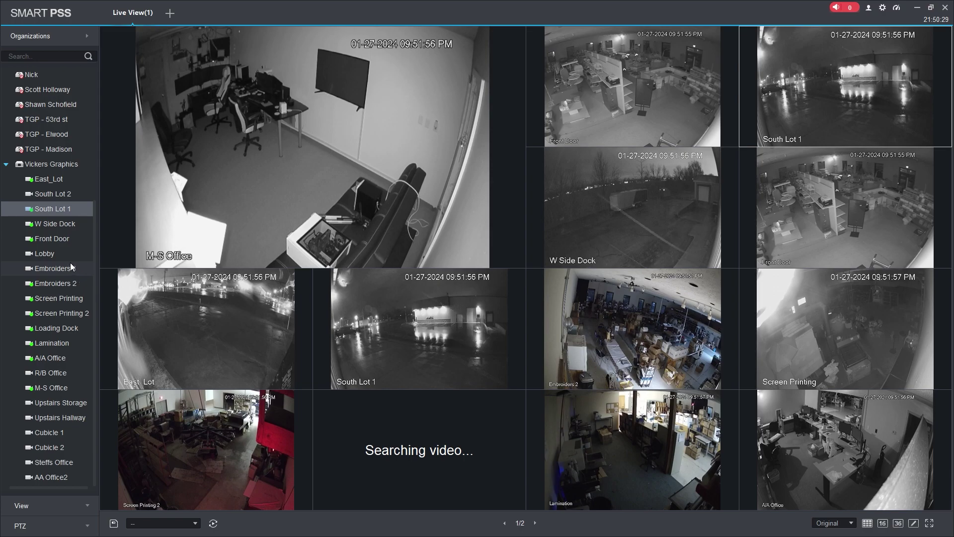
pyautogui.click(164, 272)
pyautogui.click(652, 233)
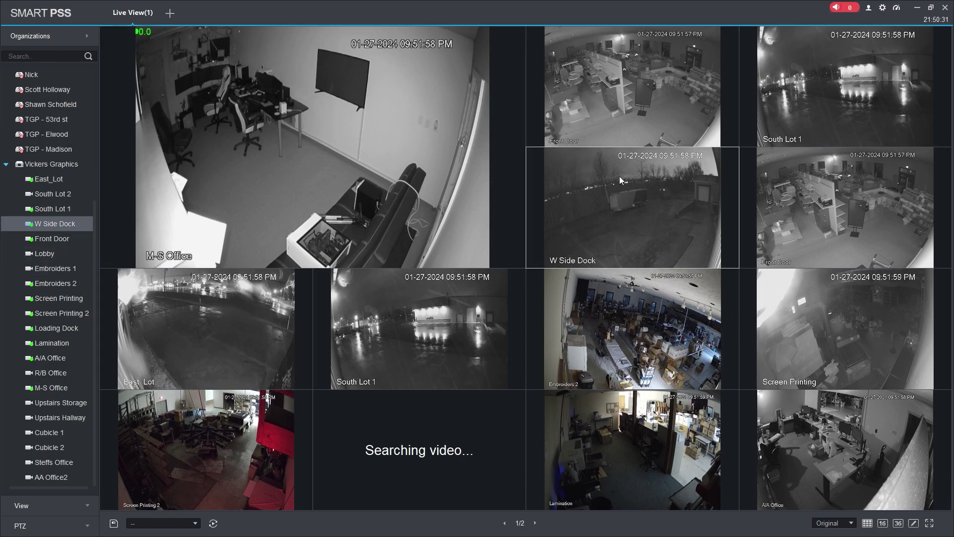
# Switch live view to a four-pane split and close all open feeds
pyautogui.click(913, 523)
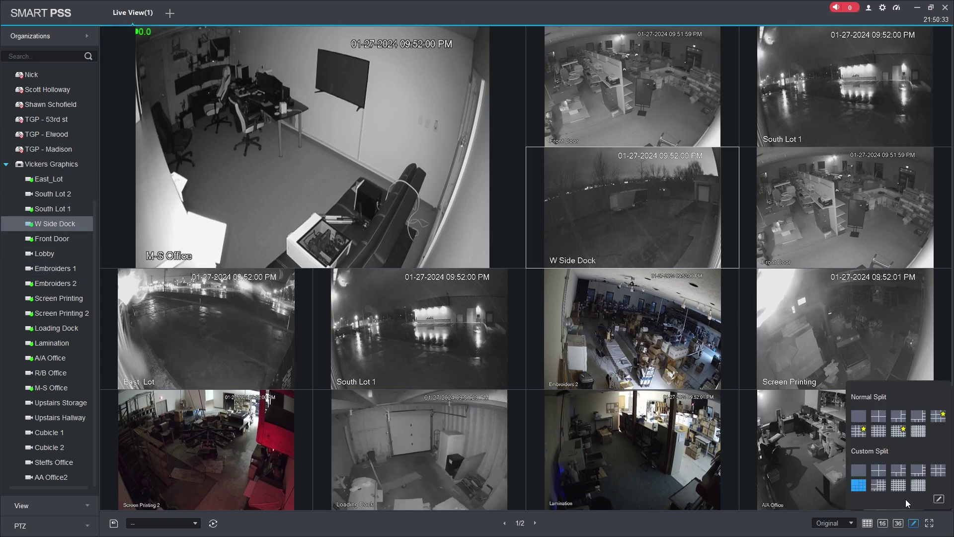
pyautogui.click(876, 418)
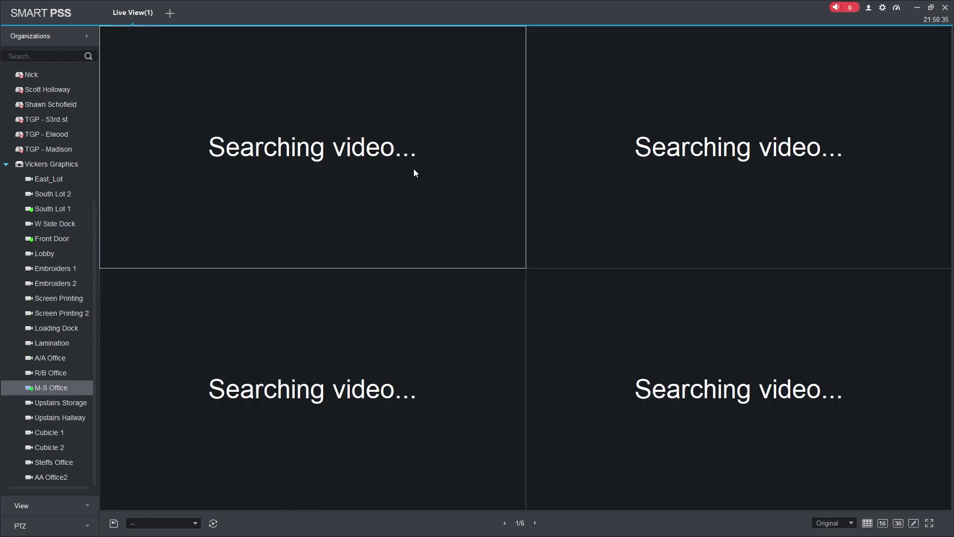
pyautogui.rightClick(423, 200)
pyautogui.click(466, 219)
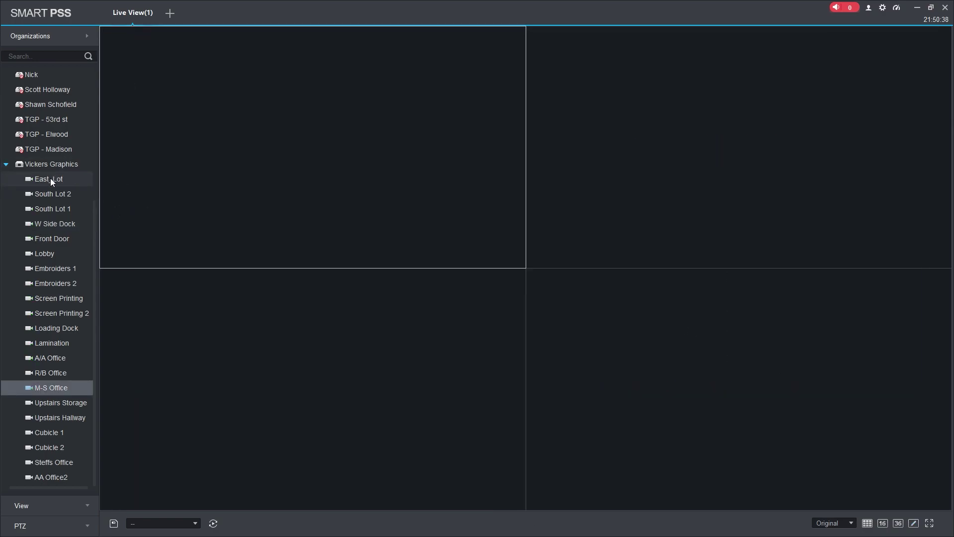
# Play East_Lot, South Lot 2, South Lot 1 and W Side Dock in the four panes, selecting South Lot 2
pyautogui.doubleClick(50, 179)
pyautogui.doubleClick(69, 194)
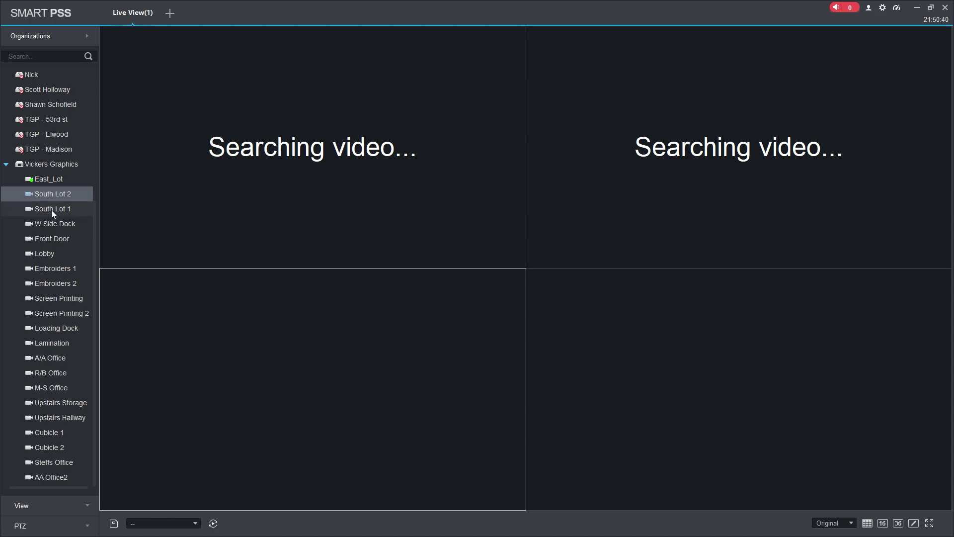
pyautogui.doubleClick(52, 209)
pyautogui.doubleClick(55, 224)
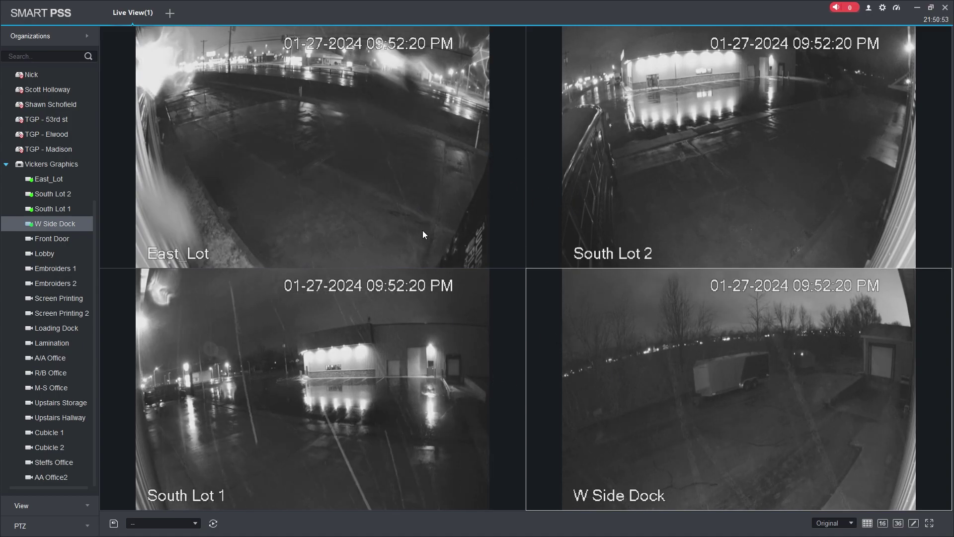
pyautogui.click(539, 127)
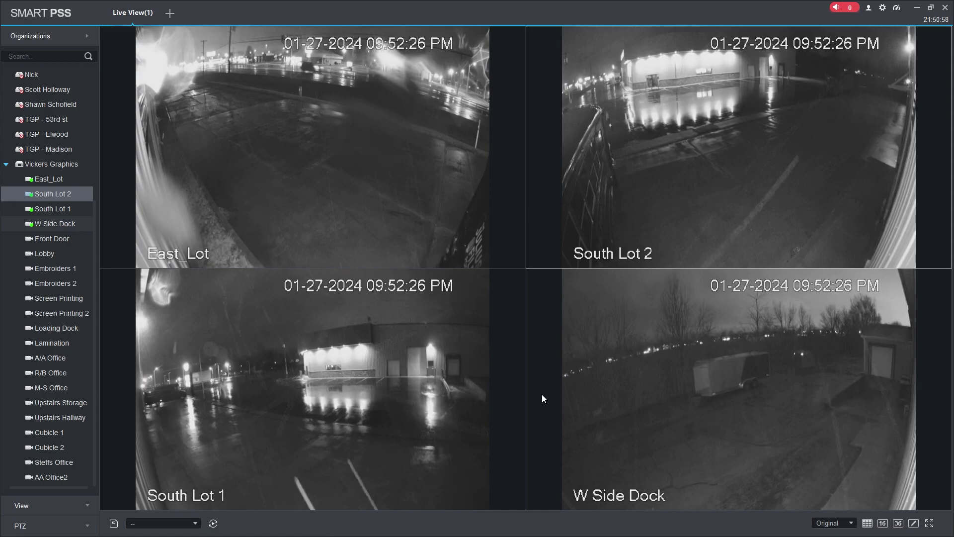
# Set picture scaling to Full-Win so every feed stretches to fill its pane
pyautogui.moveTo(556, 31)
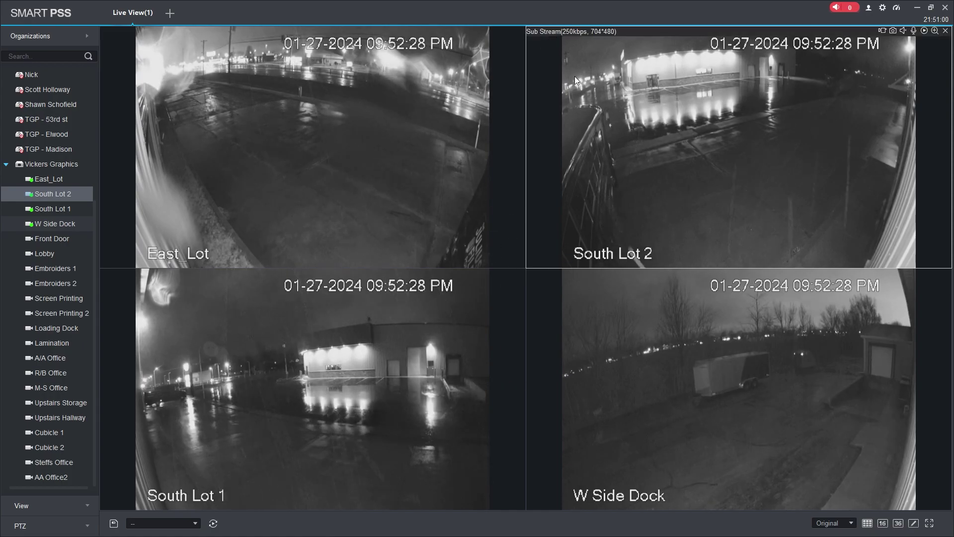
pyautogui.click(835, 523)
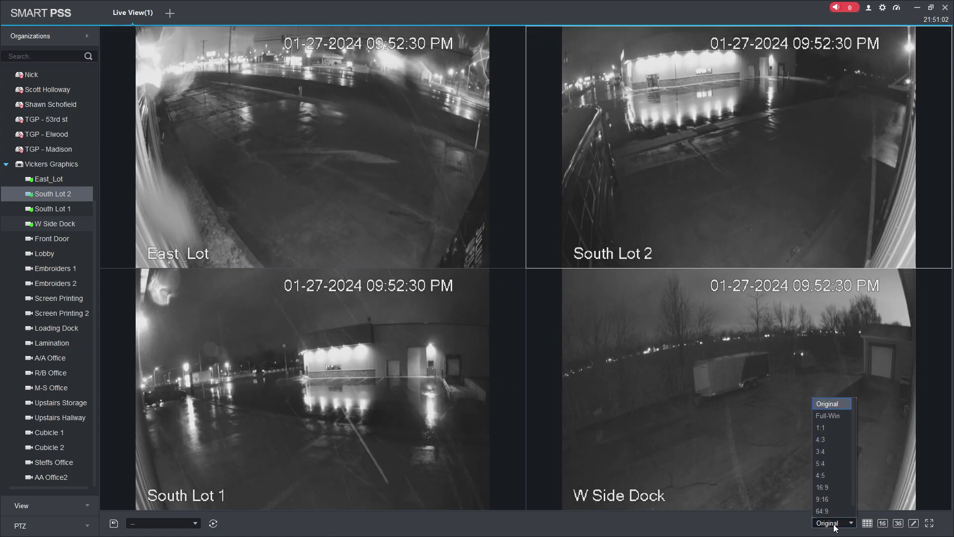
pyautogui.click(832, 415)
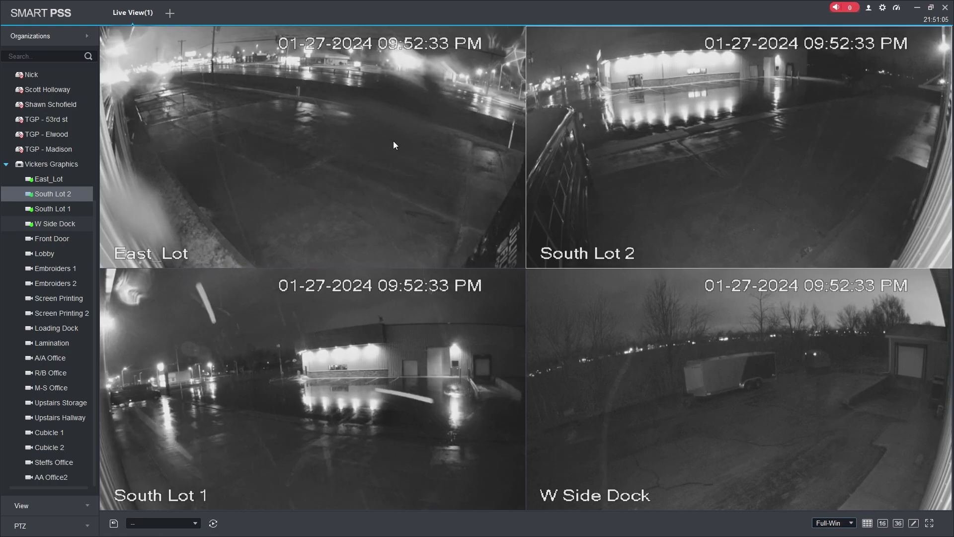
pyautogui.click(517, 279)
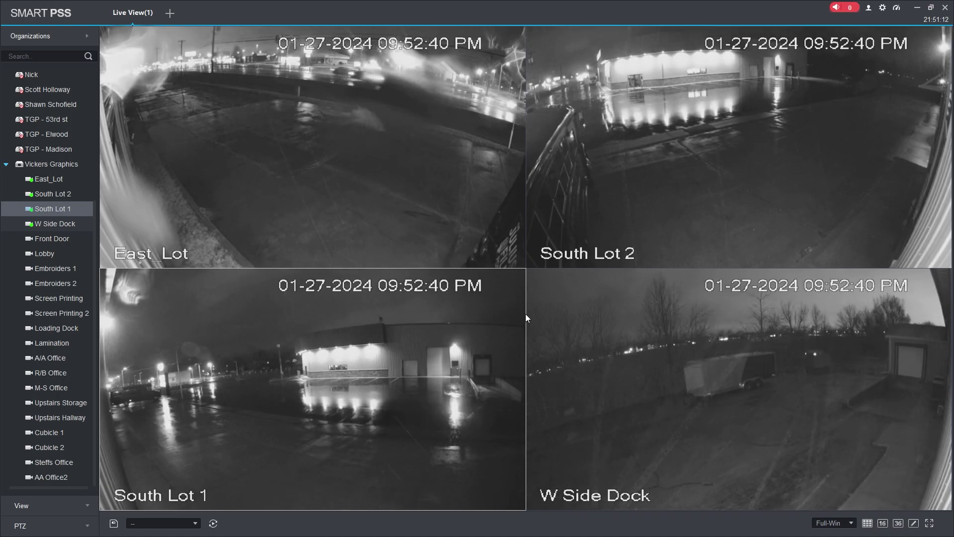
# Save the current four-camera layout as the view "Vickers OUtside"
pyautogui.click(114, 524)
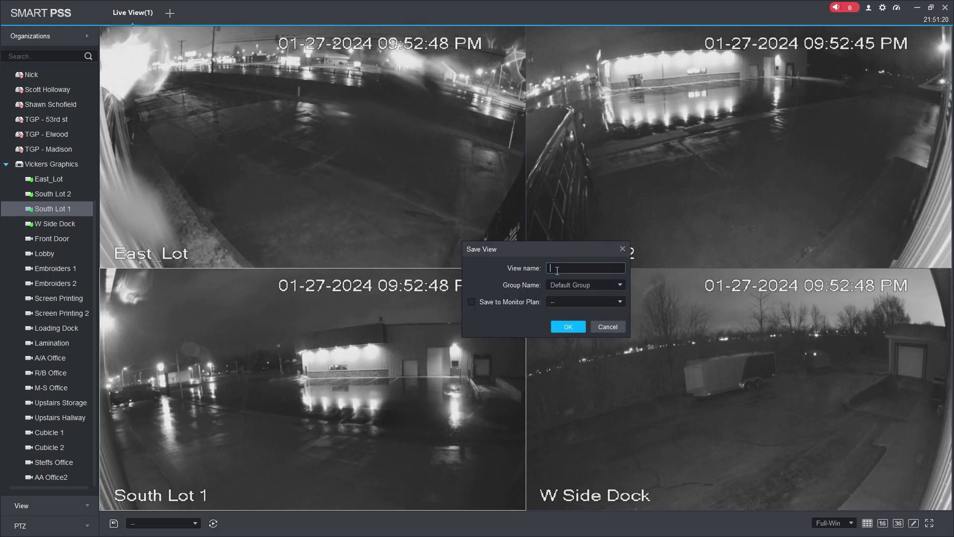
pyautogui.write('Vickers OU')
pyautogui.write('TDOOR')
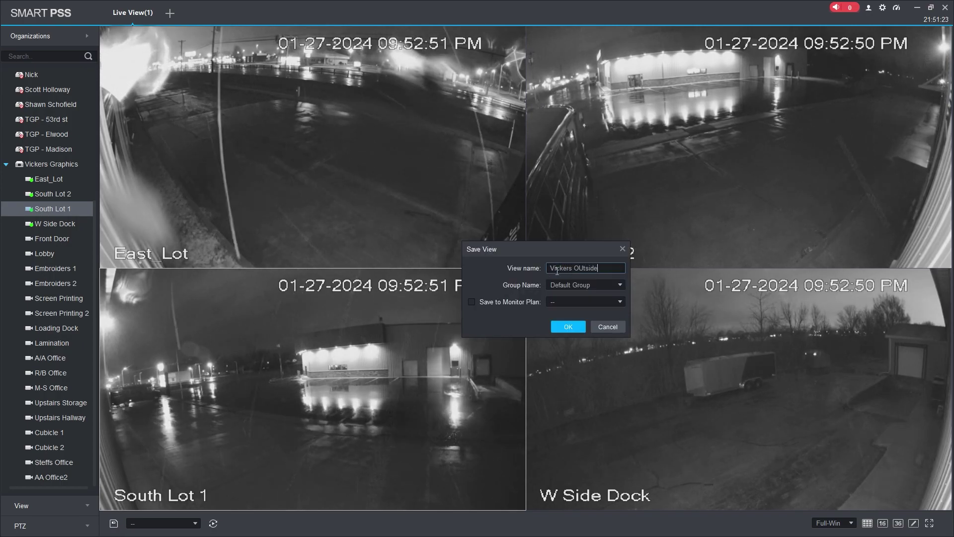
pyautogui.press('Return')
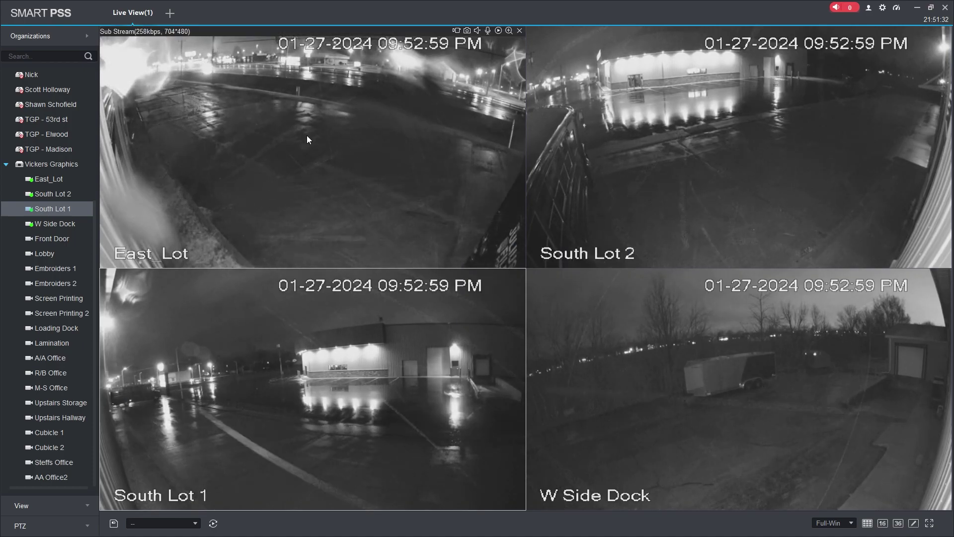
# Reopen Live View, load the saved Vickers OUtside view from Default Group, then the K - Vickers view
pyautogui.click(154, 4)
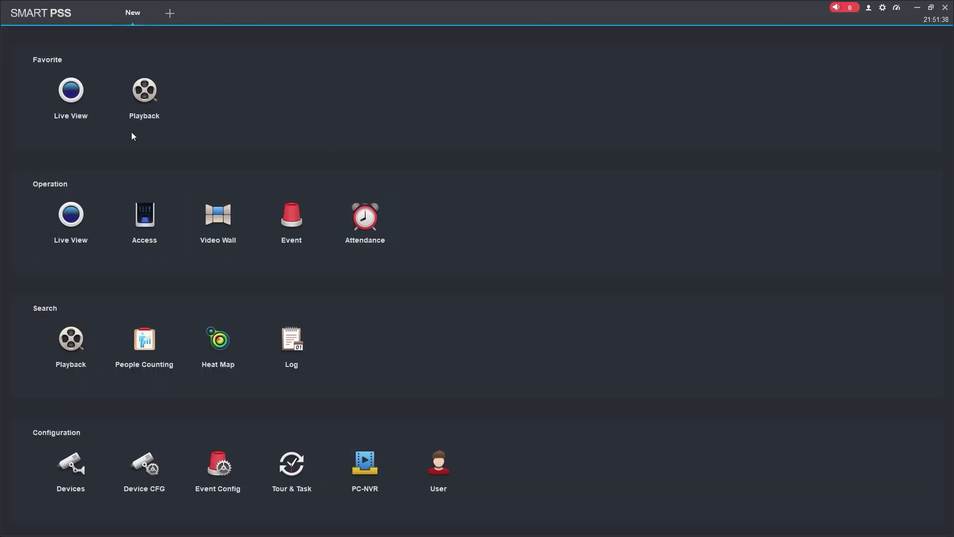
pyautogui.click(75, 94)
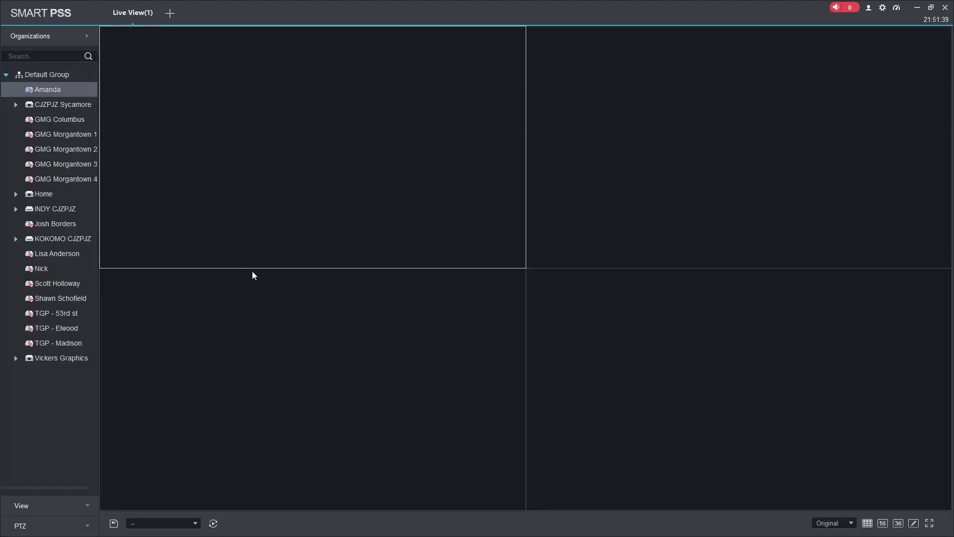
pyautogui.click(30, 505)
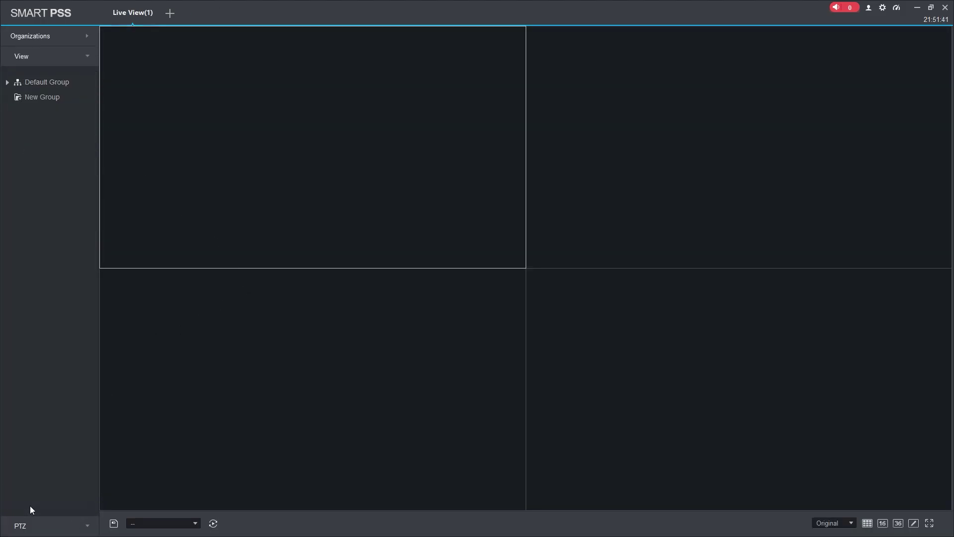
pyautogui.click(7, 82)
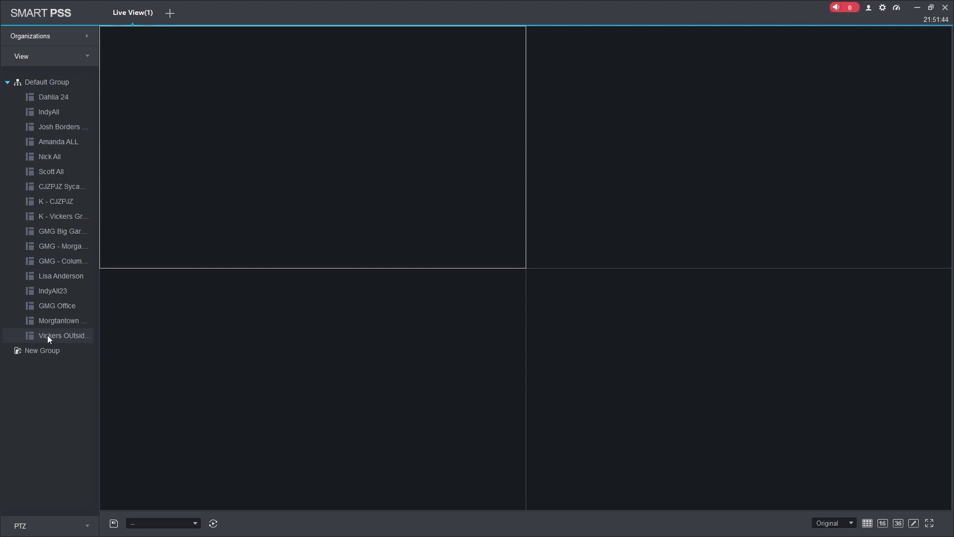
pyautogui.click(49, 336)
pyautogui.doubleClick(49, 337)
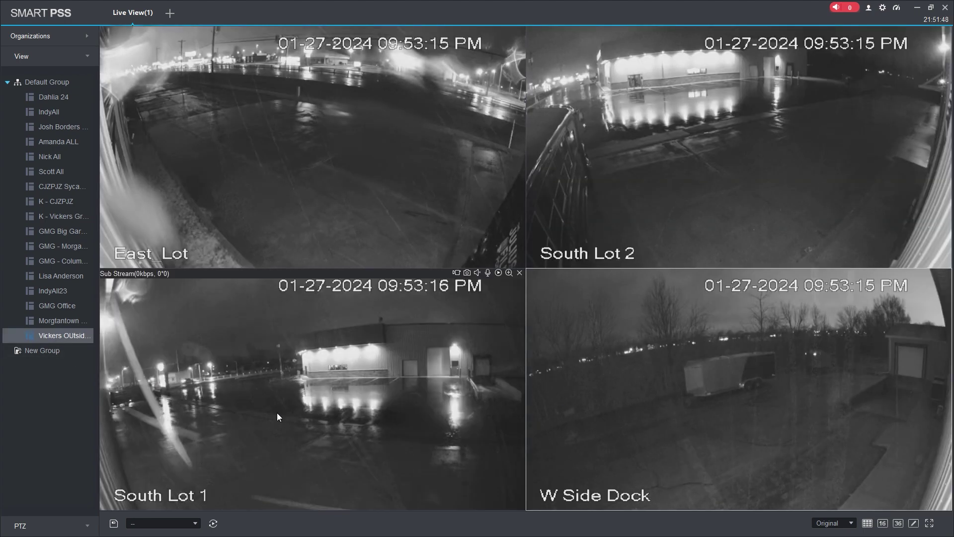
pyautogui.doubleClick(61, 216)
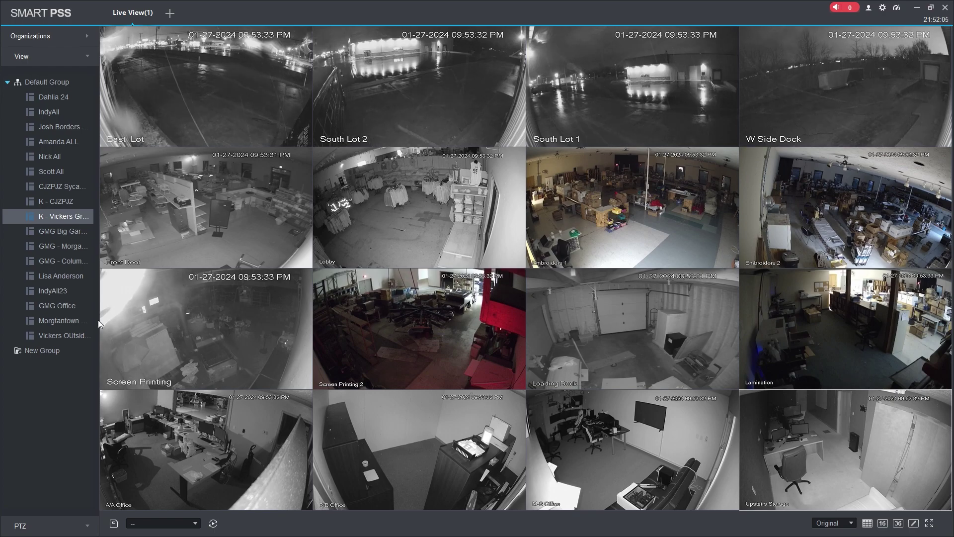
# Reopen the Vickers Outside view and close all of its videos
pyautogui.doubleClick(61, 336)
pyautogui.rightClick(300, 242)
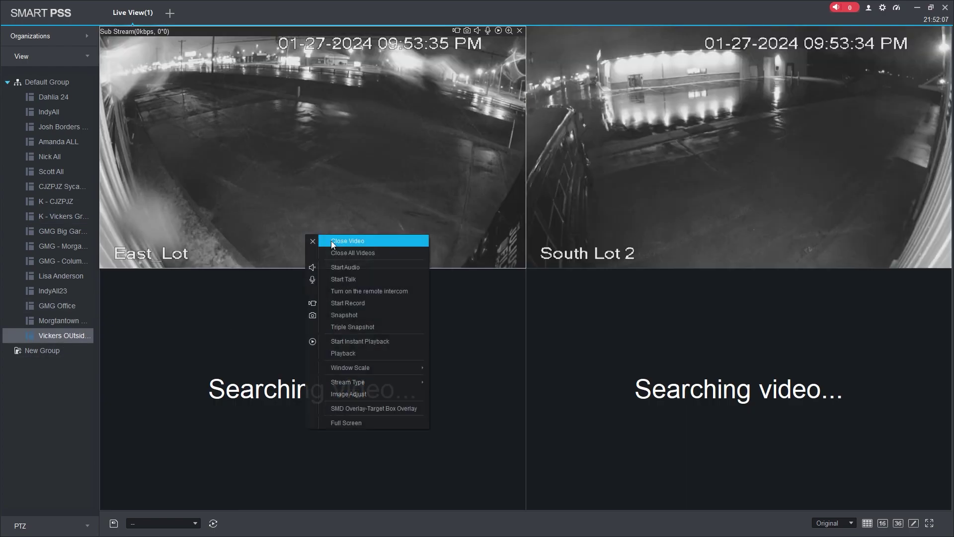
pyautogui.click(362, 251)
pyautogui.click(485, 277)
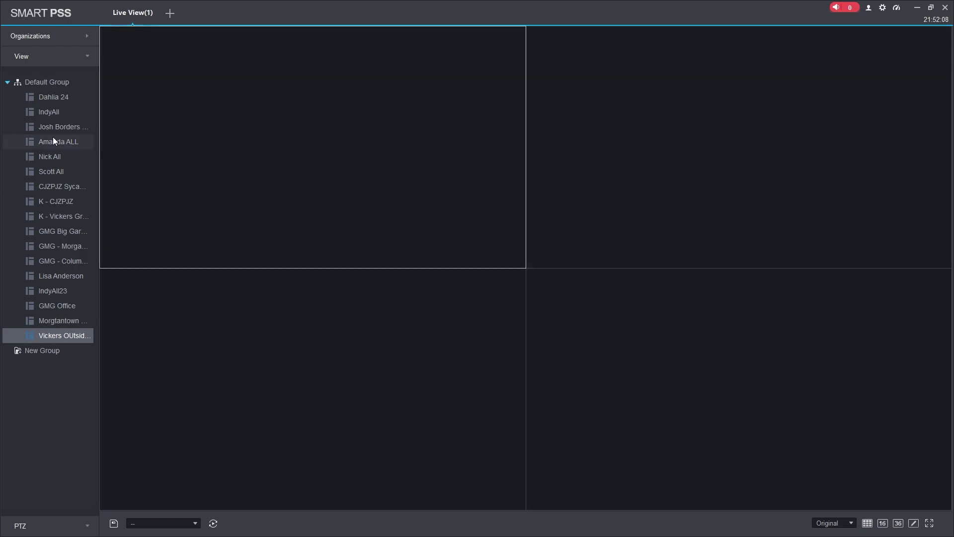
# Load Front Door, East_Lot, South Lot 2 and South Lot 1 from Vickers Graphics into the four panes
pyautogui.click(41, 33)
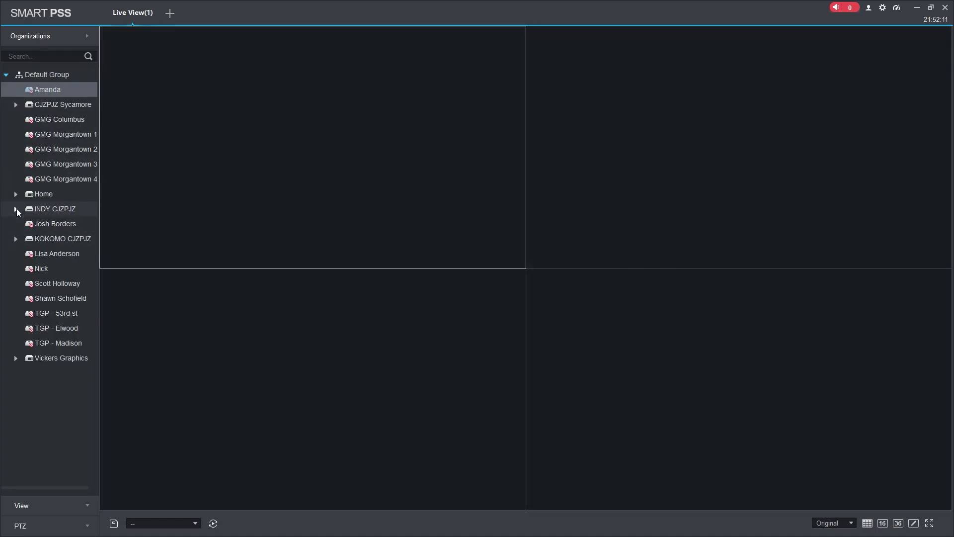
pyautogui.click(17, 358)
pyautogui.scroll(-5, 66, 338)
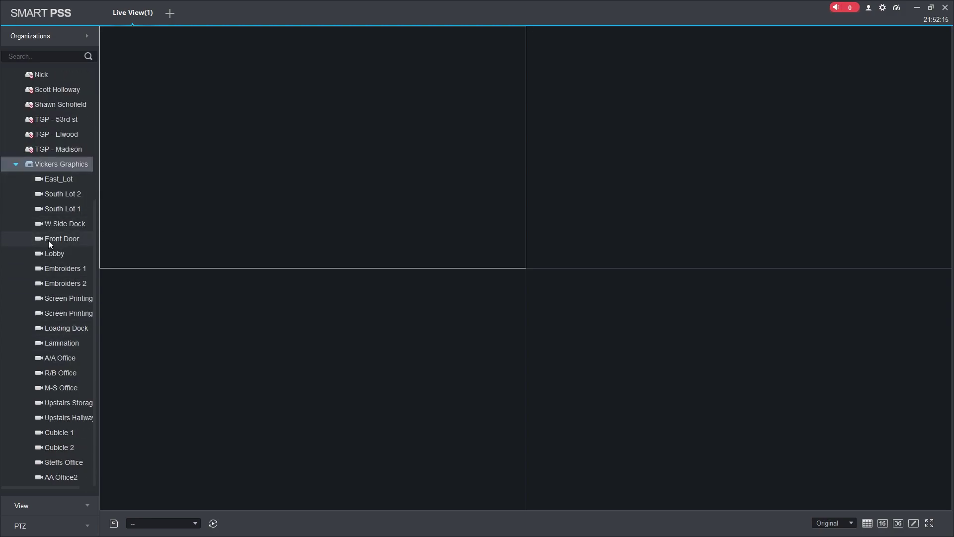
pyautogui.moveTo(57, 239); pyautogui.dragTo(106, 230)
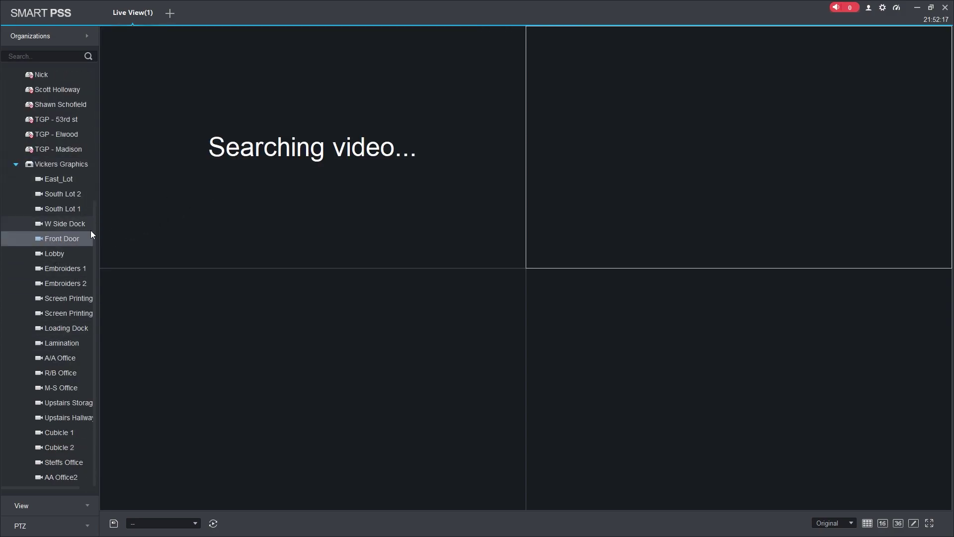
pyautogui.moveTo(61, 179); pyautogui.dragTo(278, 368)
pyautogui.doubleClick(65, 209)
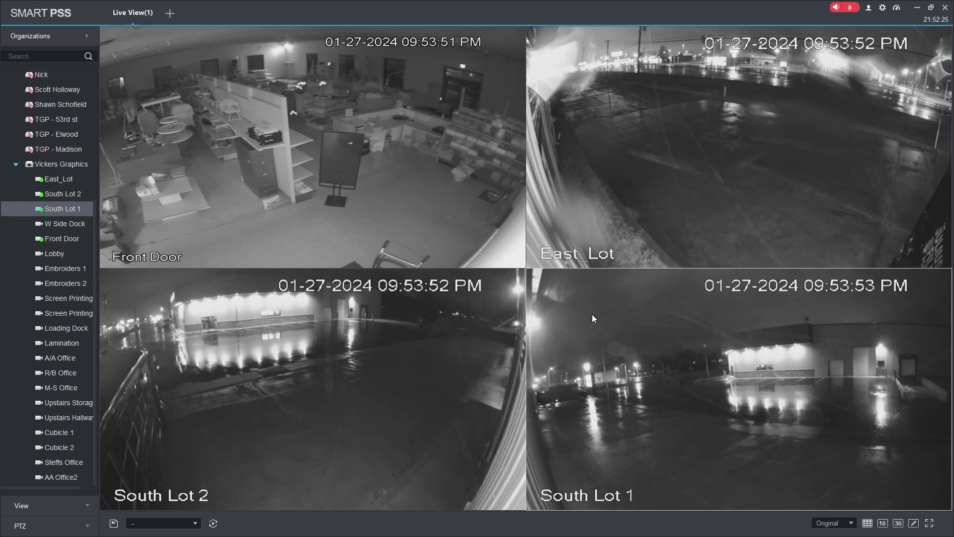
pyautogui.click(65, 503)
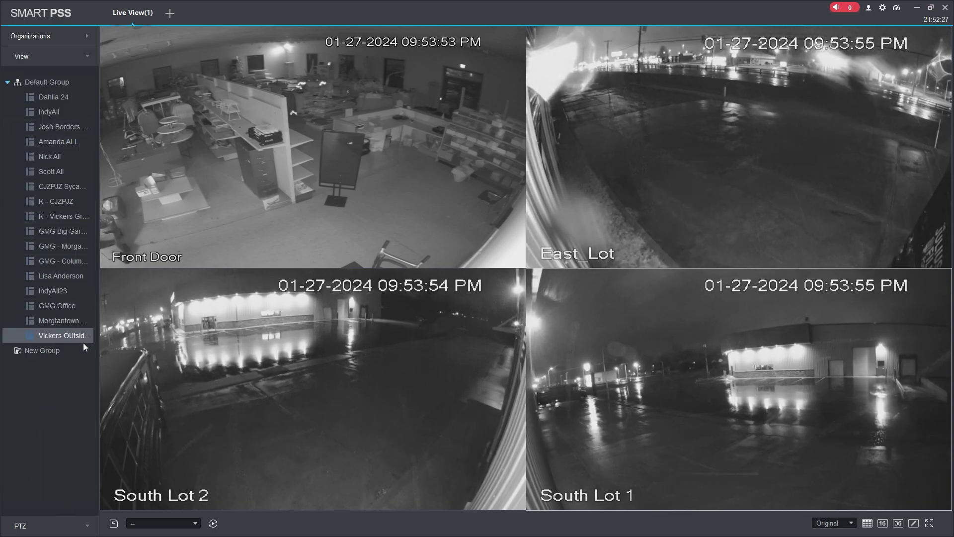